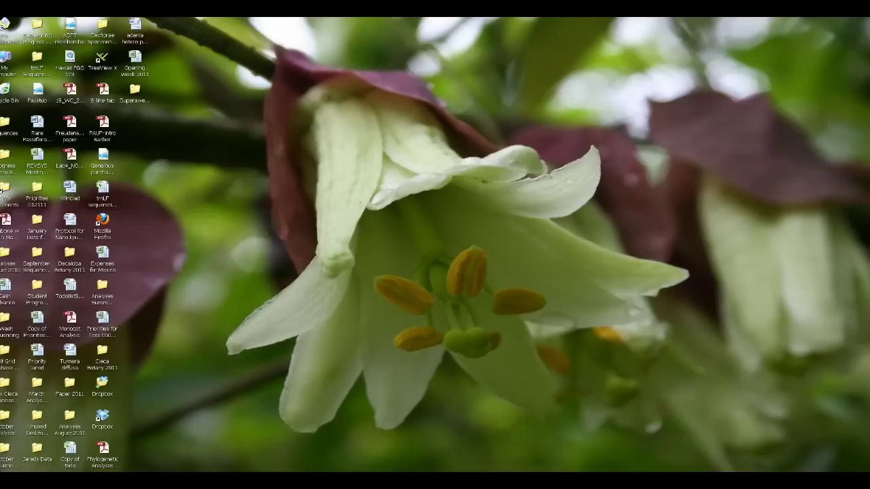
Select the Superawesome folder icon on the Windows XP desktop.
click(135, 91)
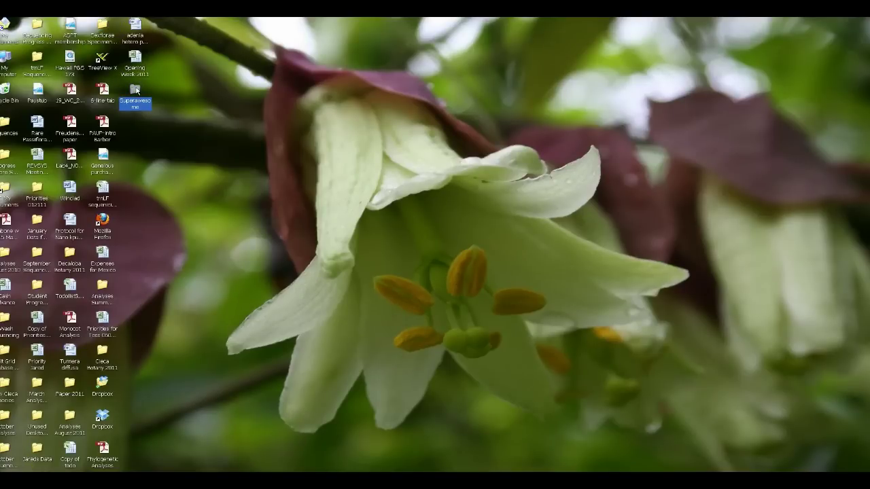
mouse_move(138, 91)
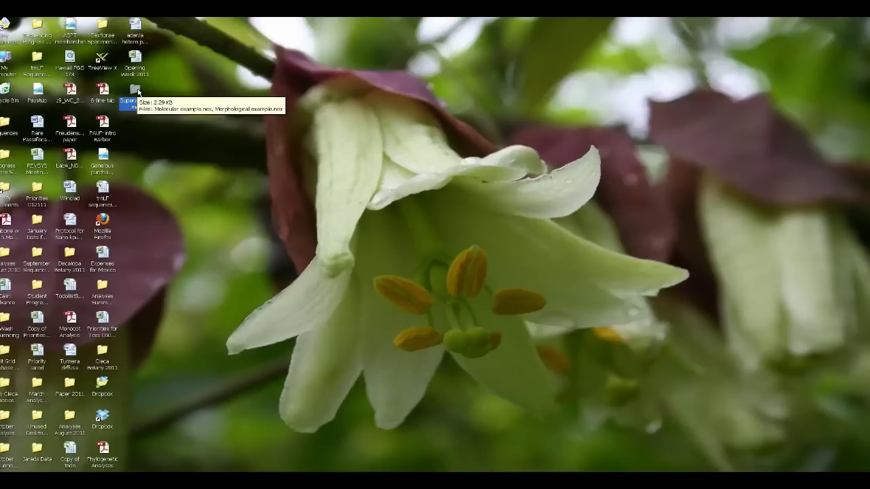
click(135, 91)
click(125, 107)
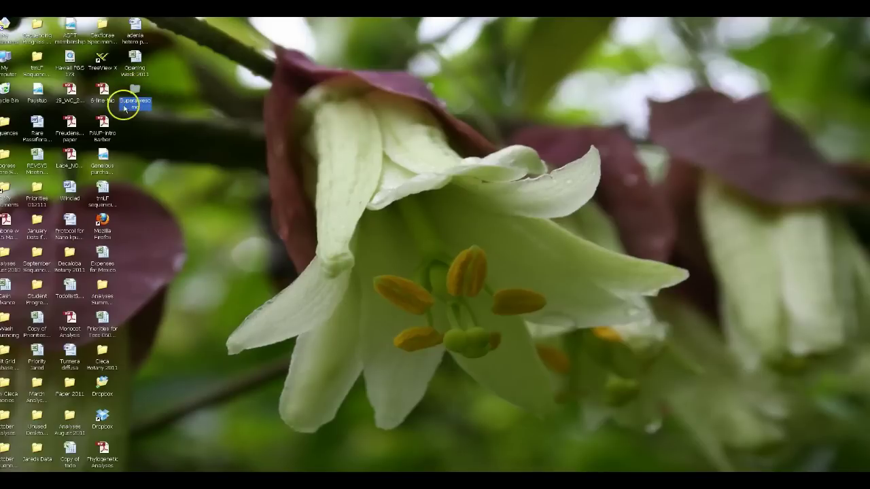
mouse_move(140, 109)
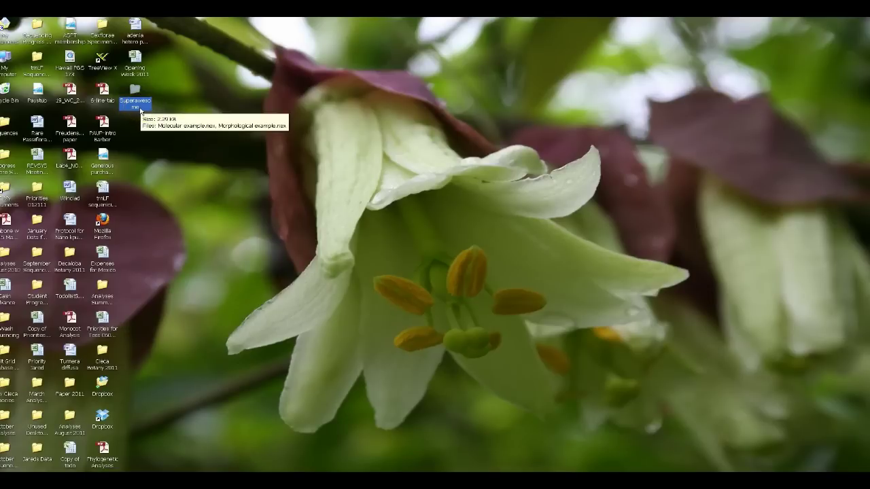
click(136, 91)
Open and close the Superawesome folder, then launch winclada from My Documents > Phylogenetics Software.
double_click(136, 92)
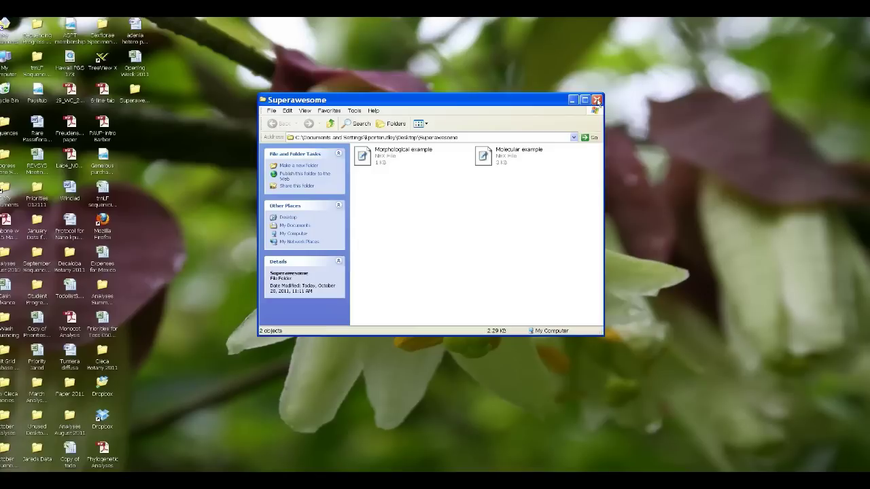
click(597, 100)
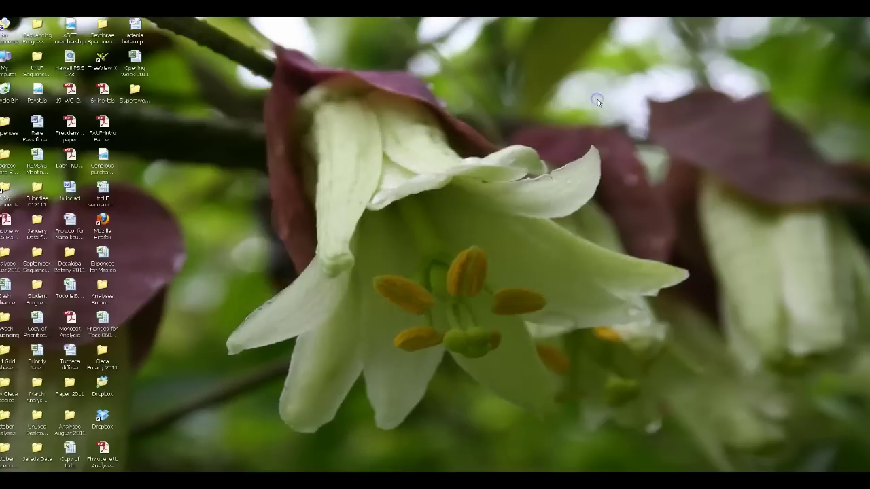
double_click(4, 25)
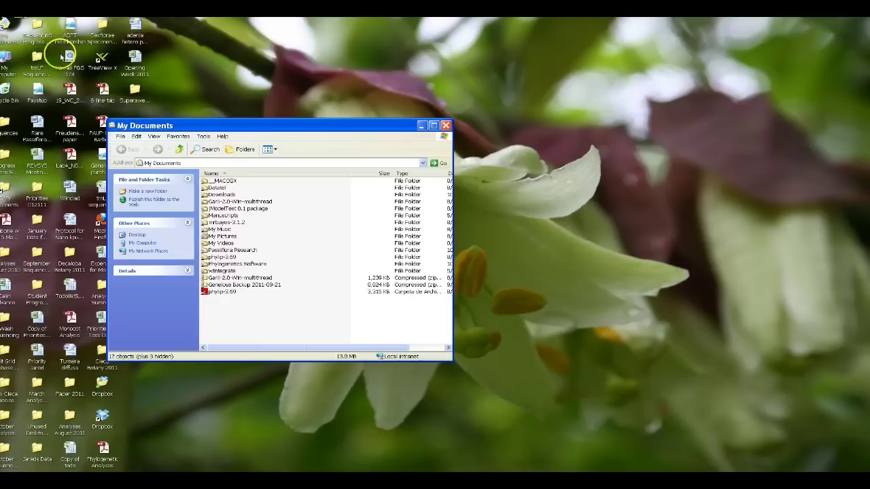
double_click(231, 264)
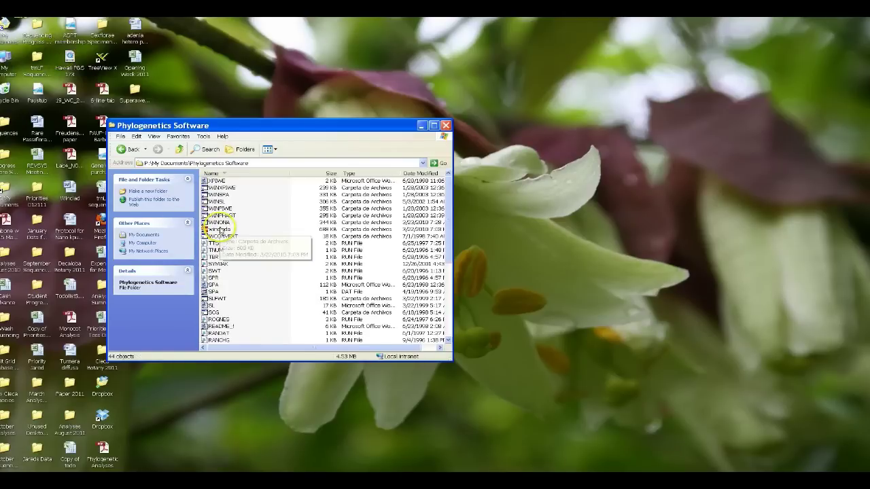
click(221, 230)
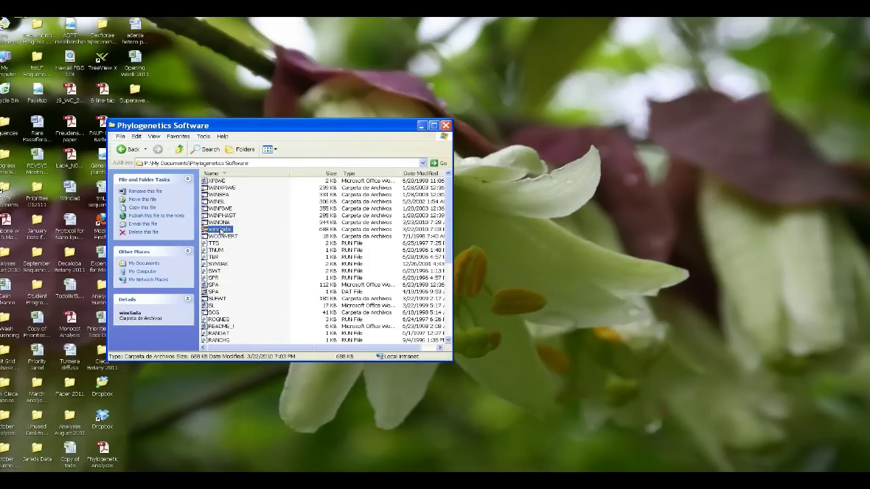
double_click(221, 230)
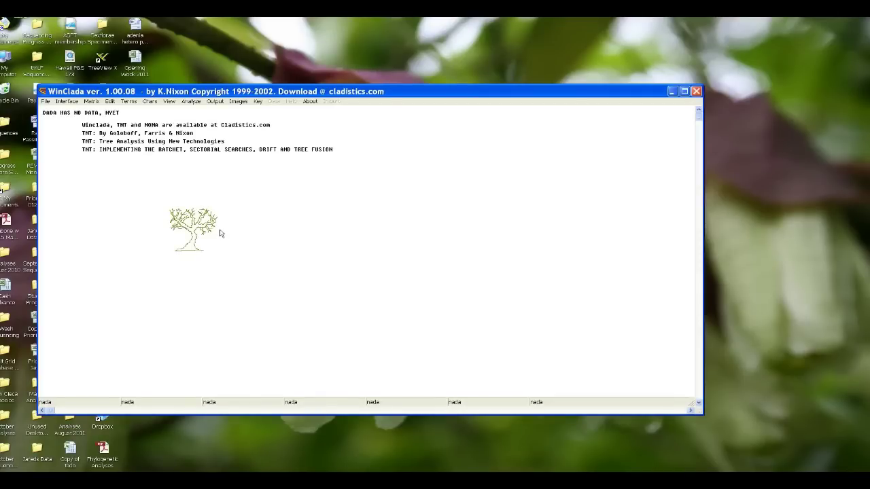
Open Morphological example.nex from the Superawesome folder.
click(45, 101)
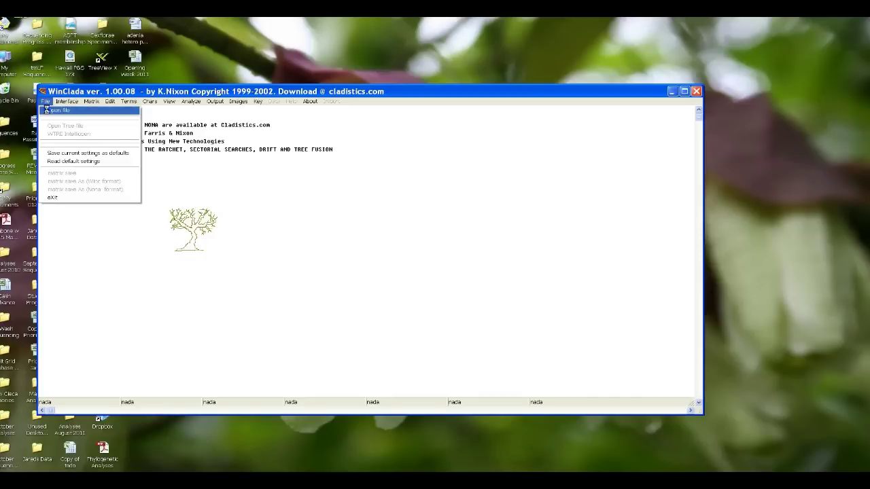
click(46, 110)
click(126, 146)
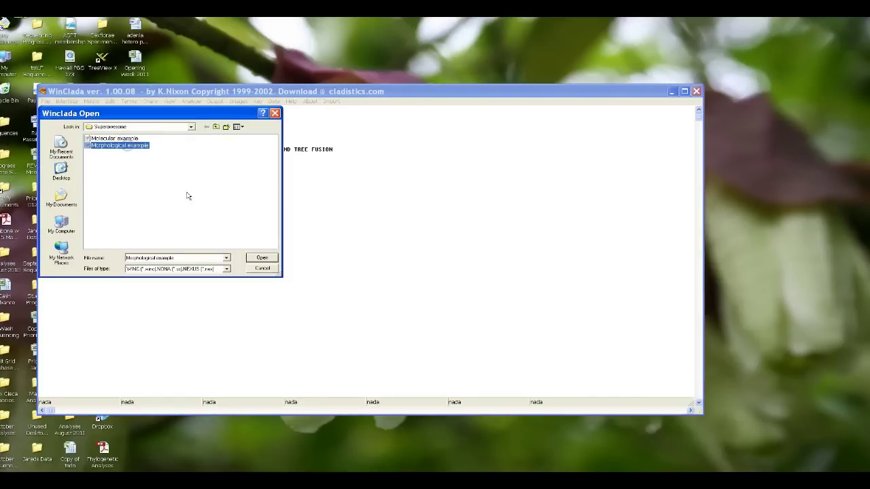
click(269, 258)
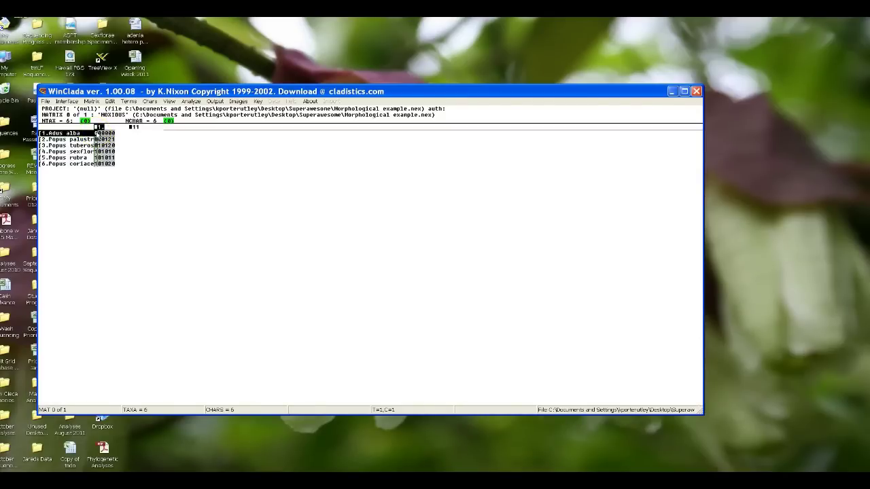
In the character editor, name characters 1, 2 and 3 with their numbers.
click(149, 101)
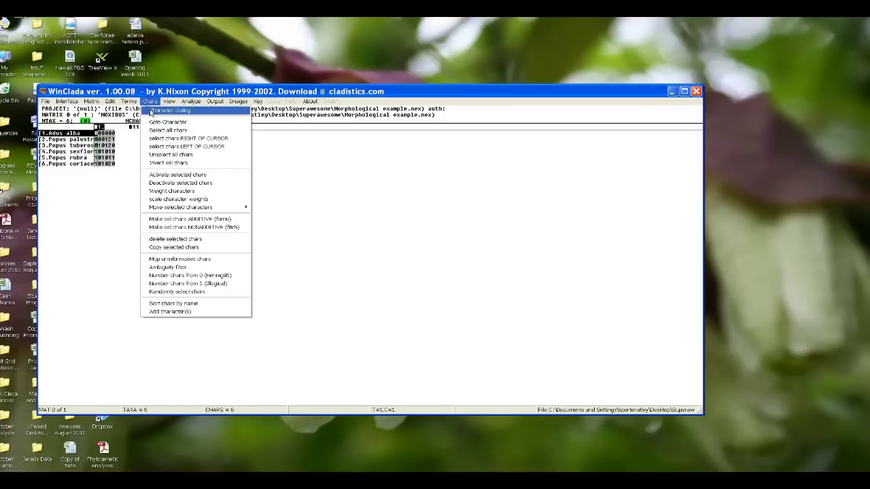
click(151, 112)
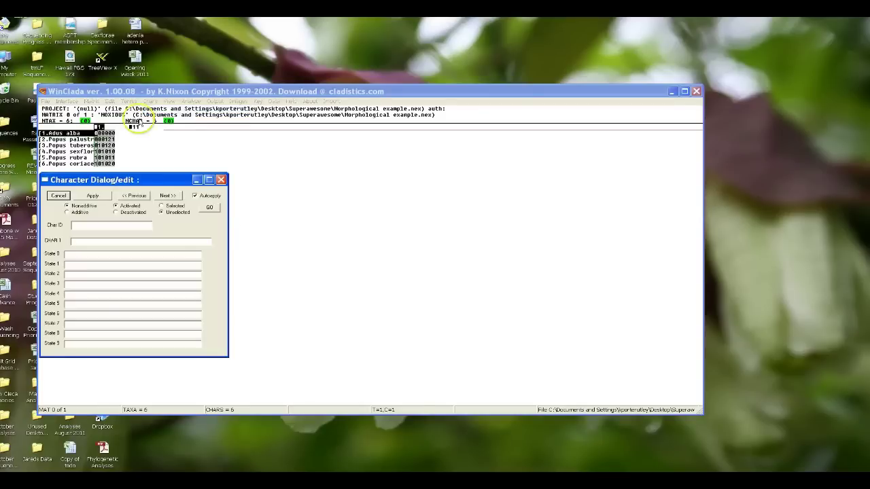
click(89, 242)
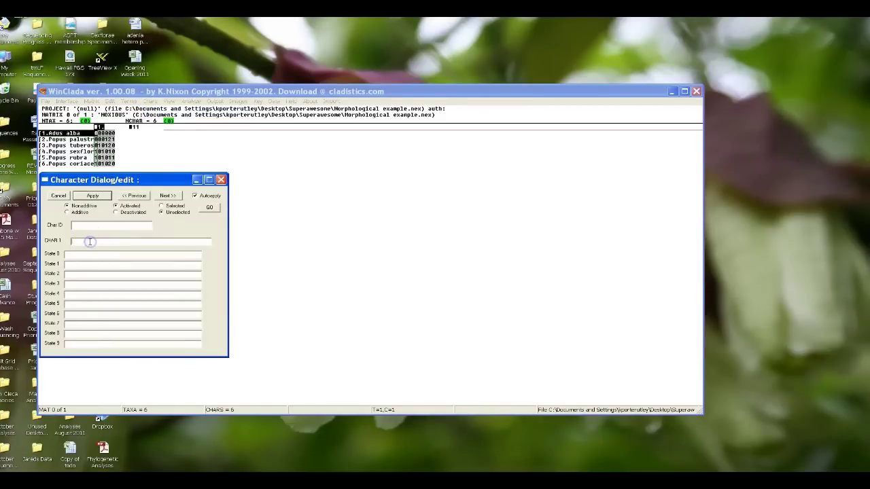
click(167, 196)
click(121, 241)
text(2)
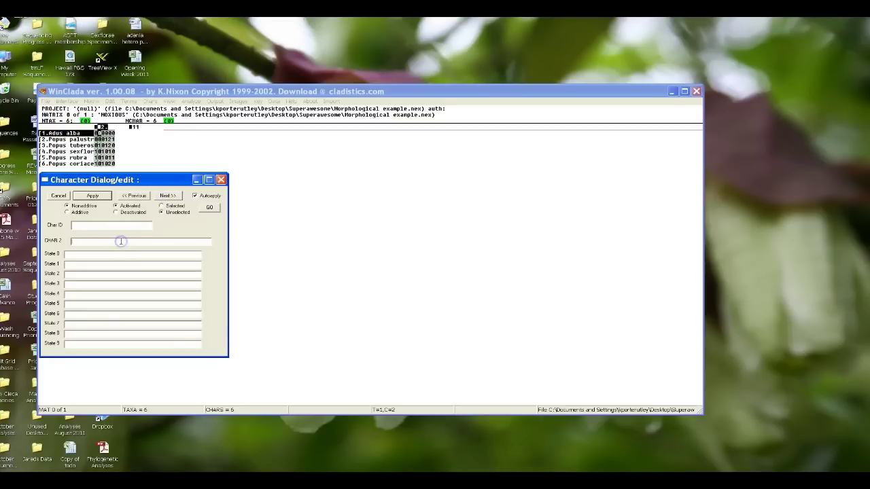
click(166, 196)
click(115, 238)
text(3)
Name characters 4, 5 and 6 with their numbers, apply, and close the editor.
click(144, 206)
click(166, 195)
click(103, 240)
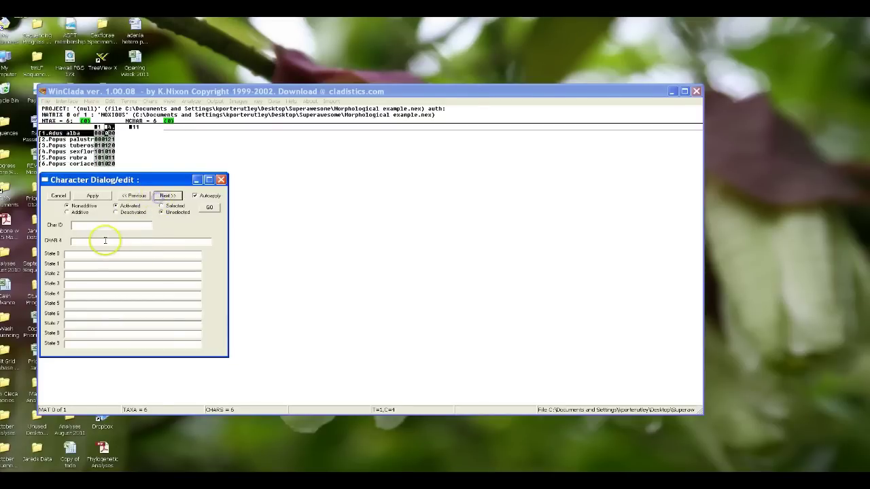
click(166, 195)
click(95, 242)
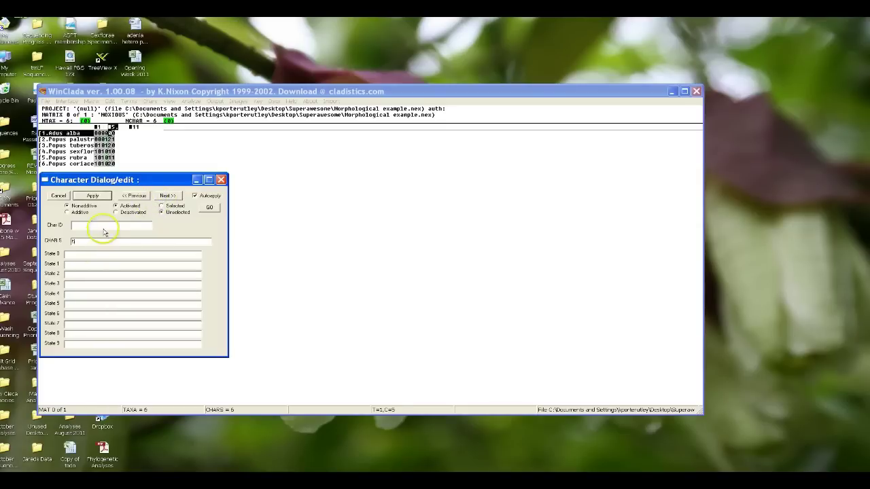
click(166, 196)
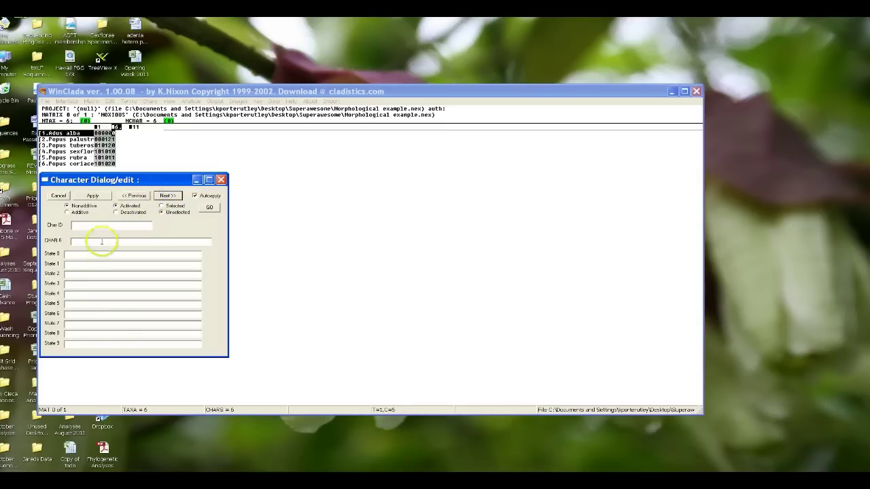
click(102, 241)
text(6)
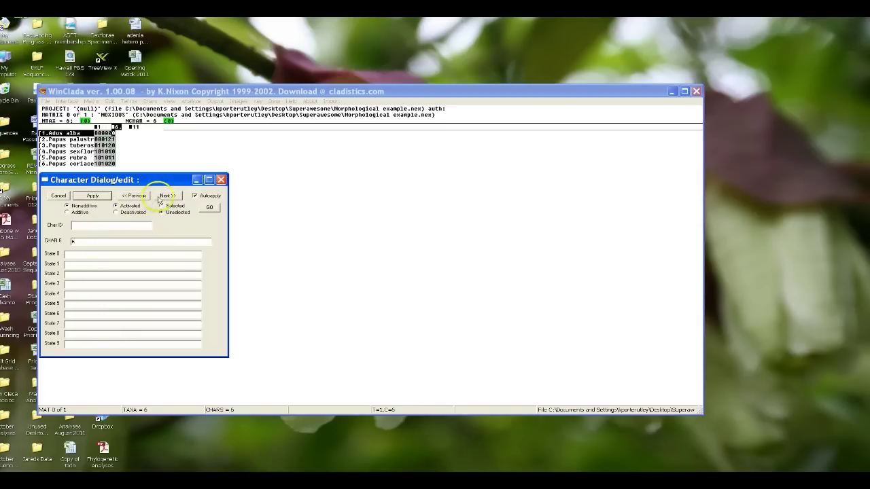
click(88, 196)
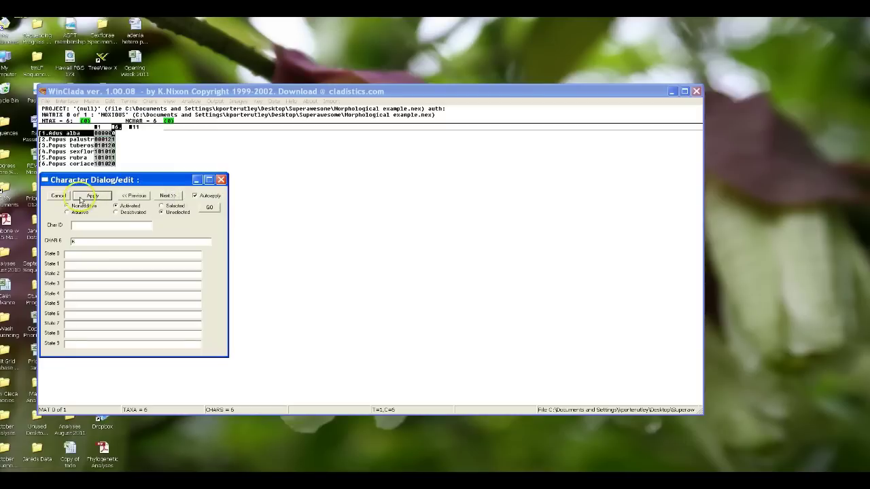
click(61, 198)
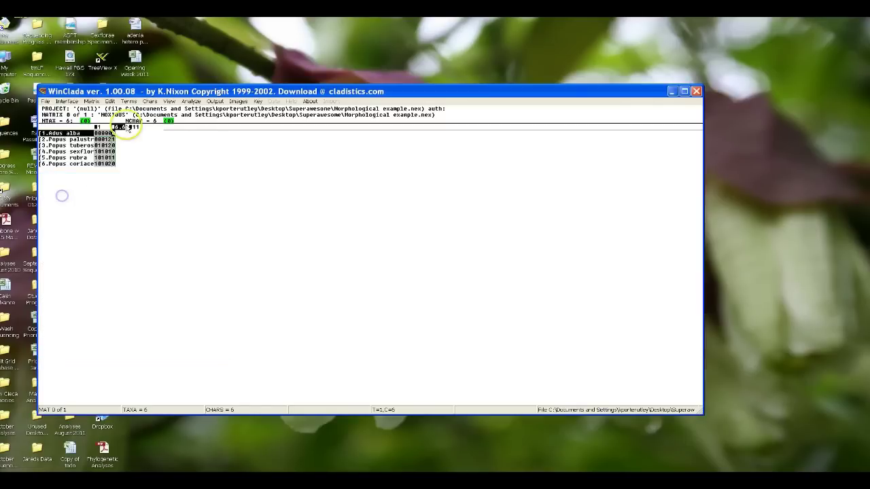
Run a Heuristics search with default Nona settings, giving a length-8 tree with CI 87, RI 85.
click(238, 123)
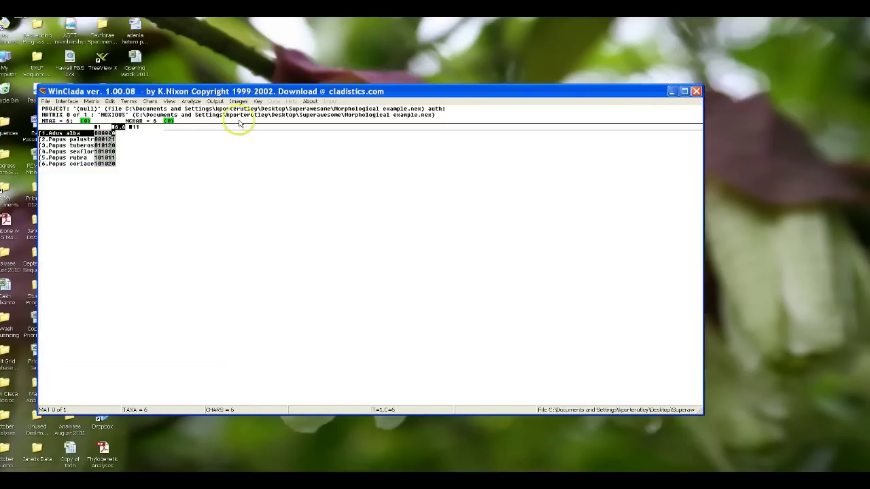
click(192, 101)
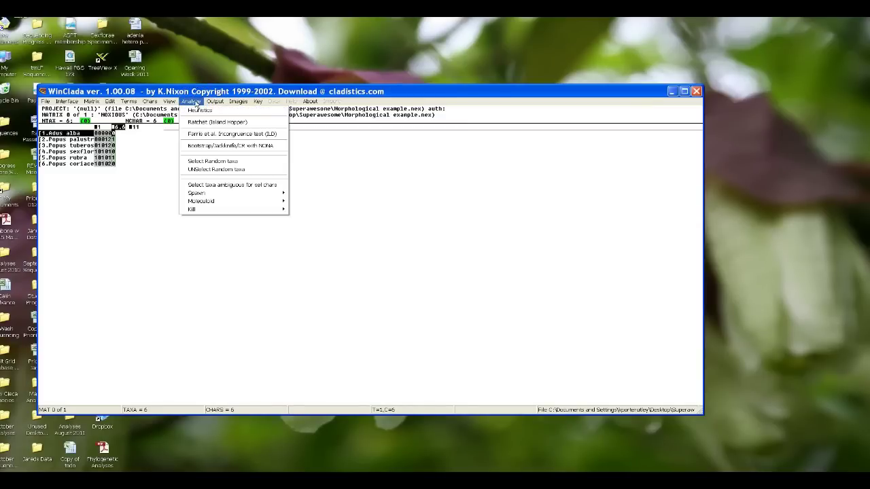
click(200, 110)
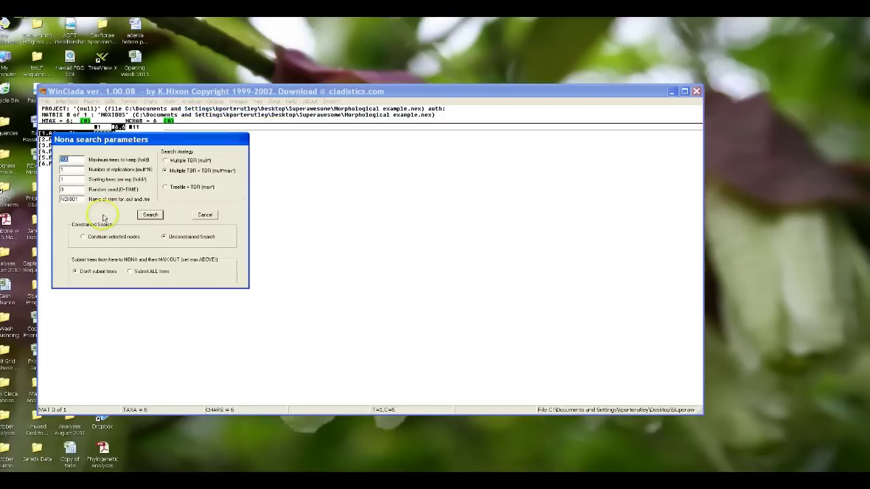
click(153, 216)
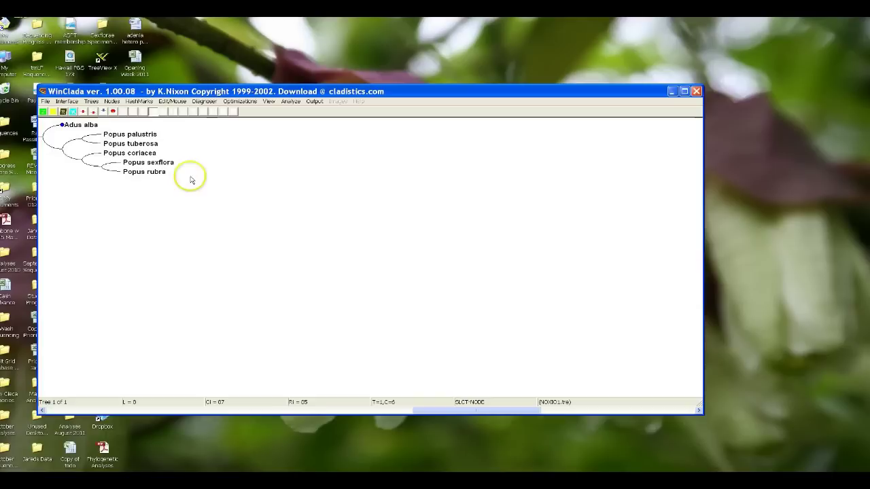
View the tree in winClados, then open the Interface menu to return to the matrix.
click(66, 101)
click(76, 113)
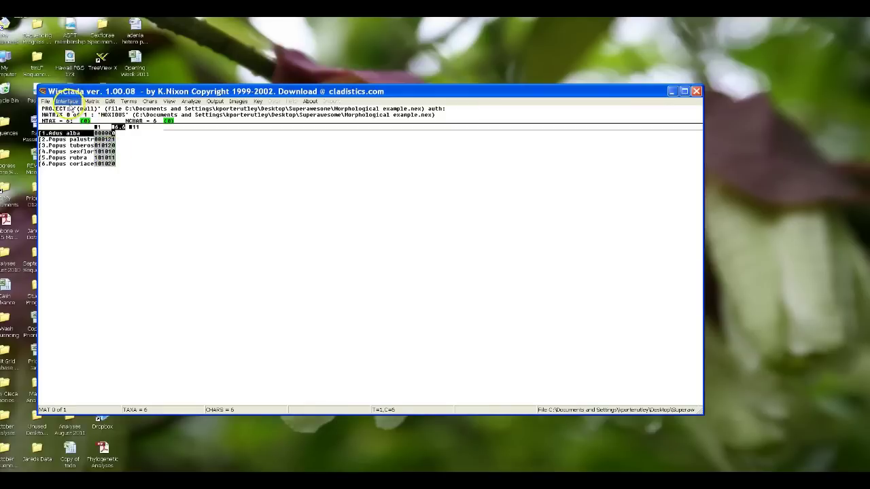
click(68, 102)
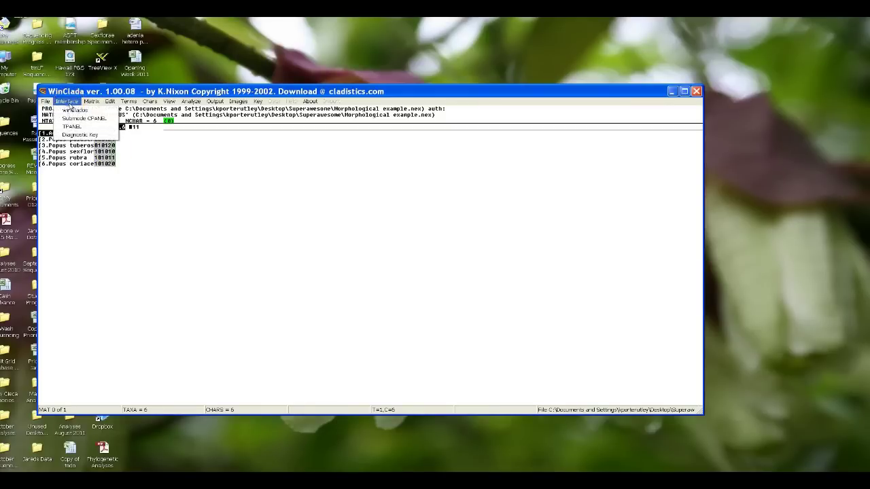
click(70, 110)
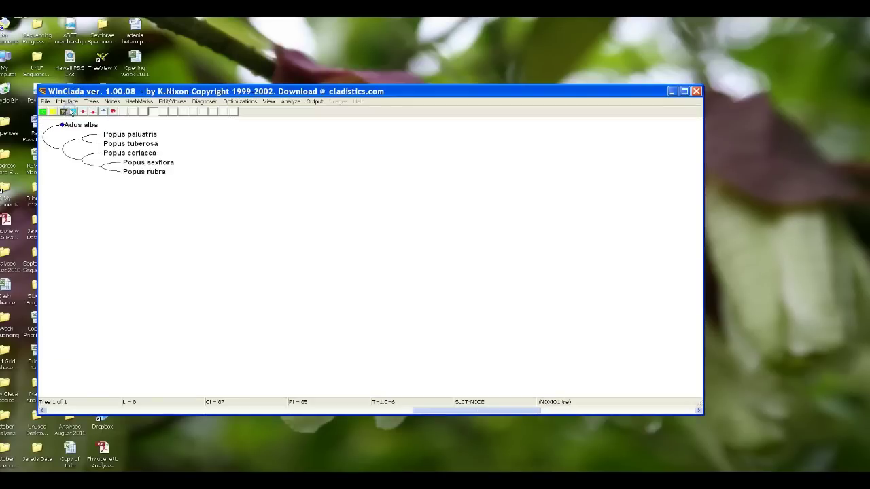
click(324, 405)
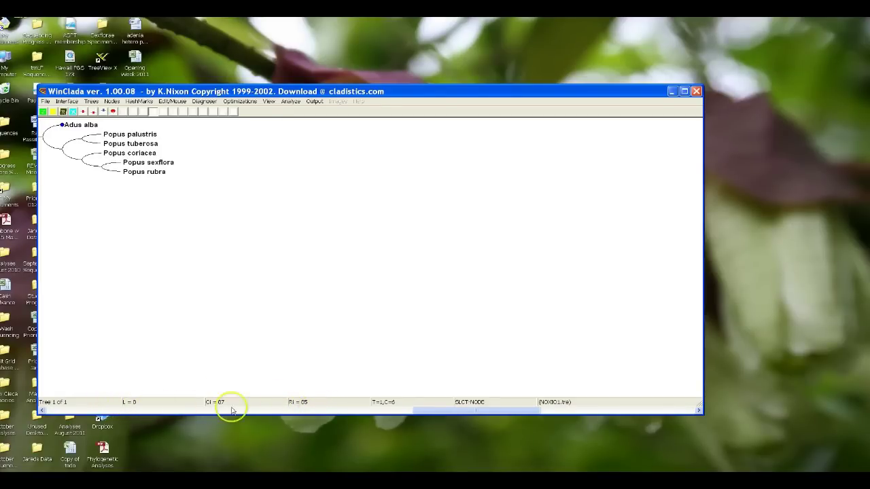
click(67, 100)
Save the matrix with trees appended as Test Morphology.winc, then switch back to winClados.
click(68, 111)
click(45, 101)
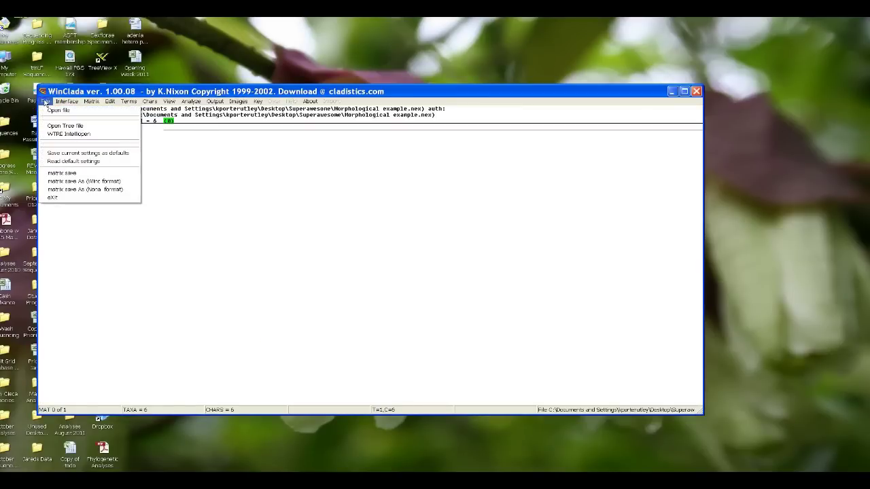
click(69, 181)
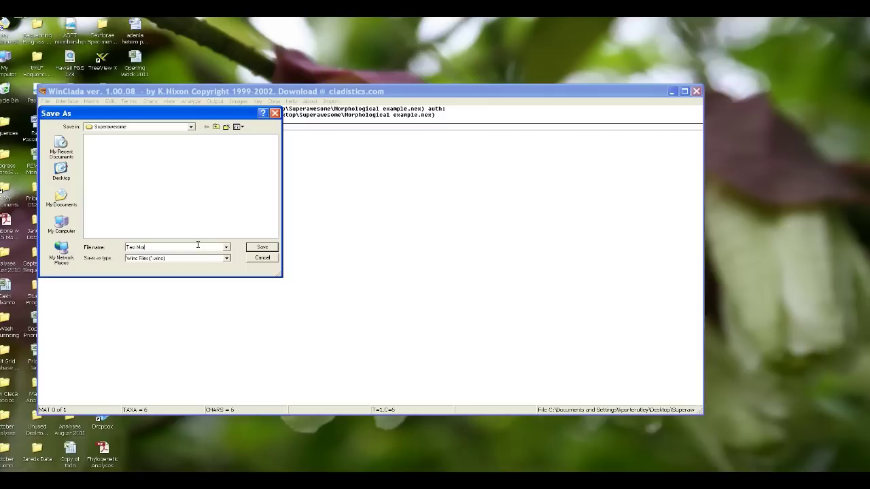
click(261, 247)
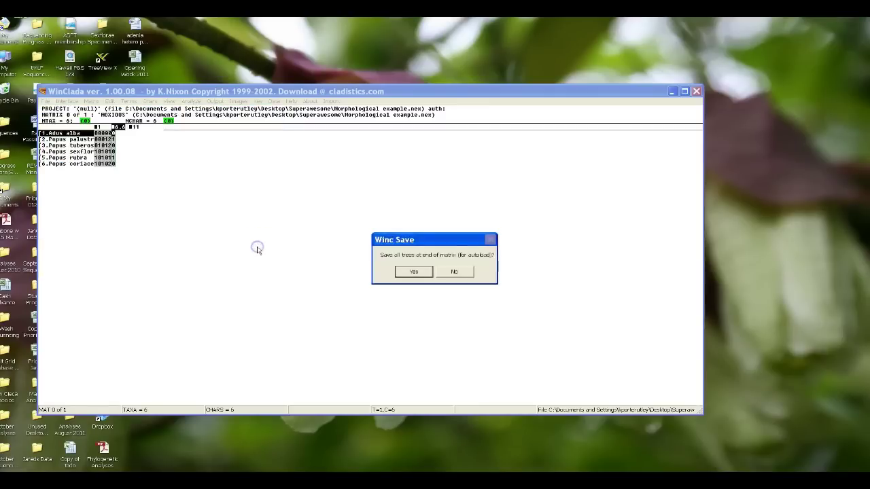
click(423, 274)
click(435, 273)
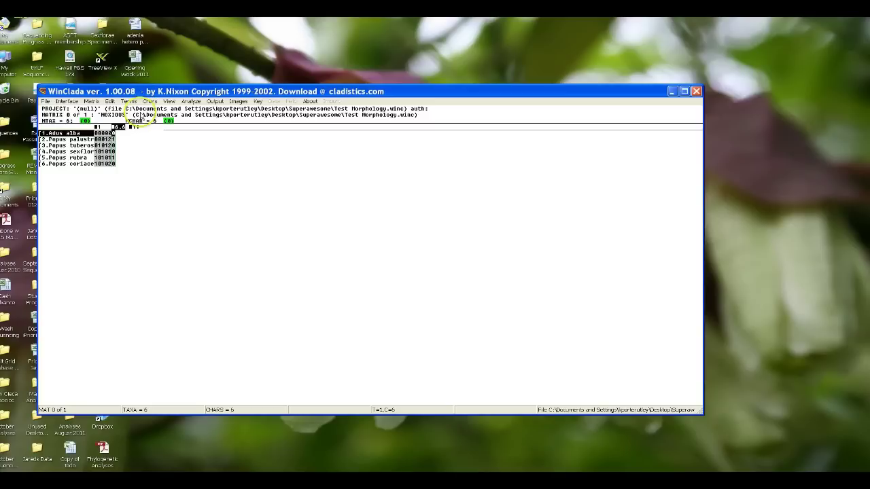
click(66, 102)
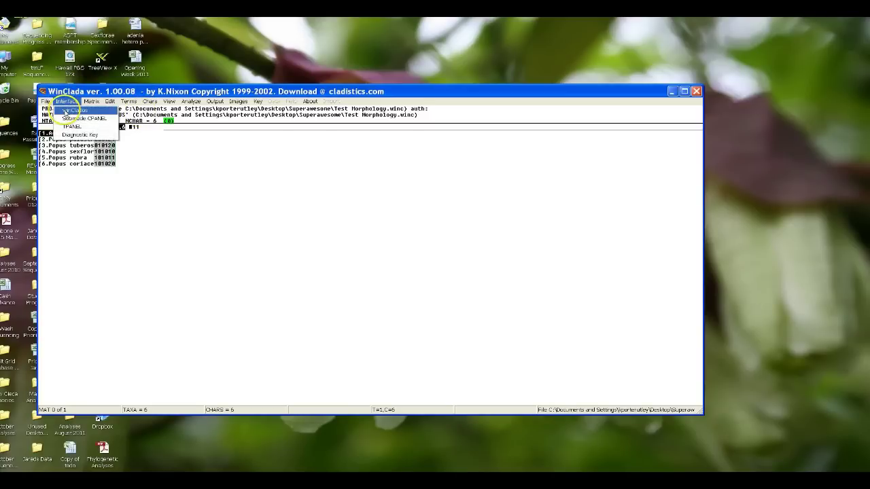
key(Return)
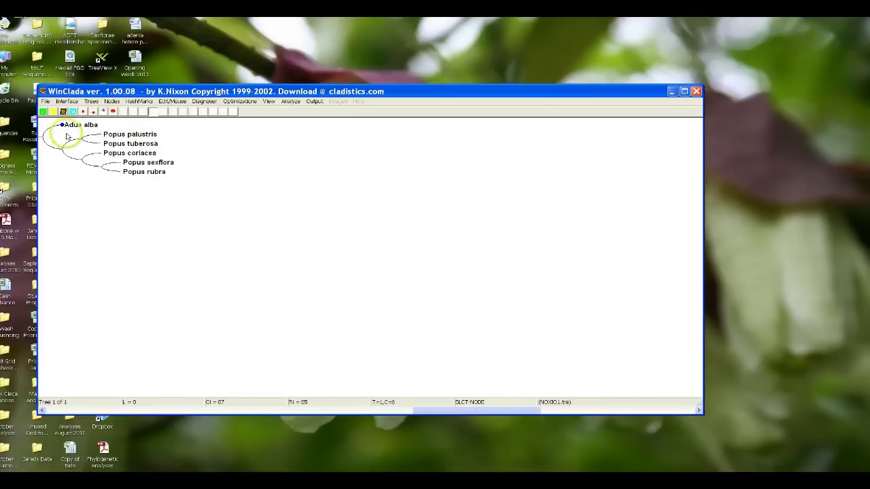
Set the tree to Rectangular (Clados) style and turn on Align taxa.
click(268, 102)
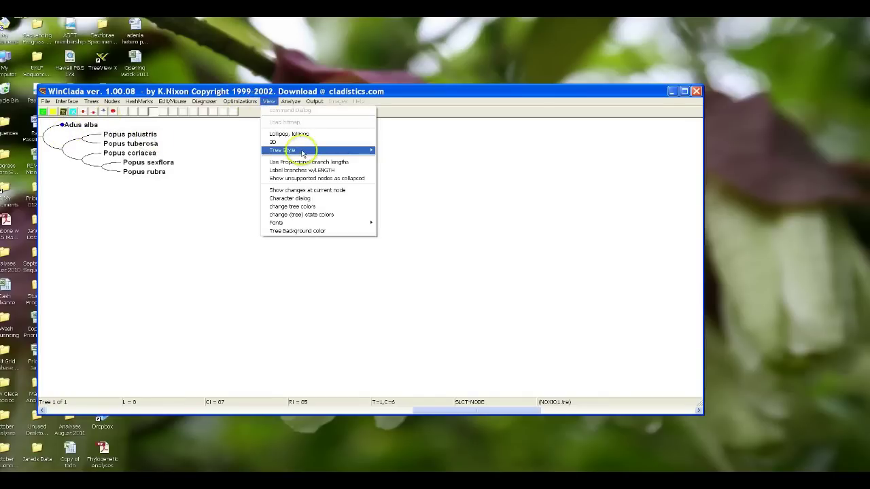
mouse_move(303, 150)
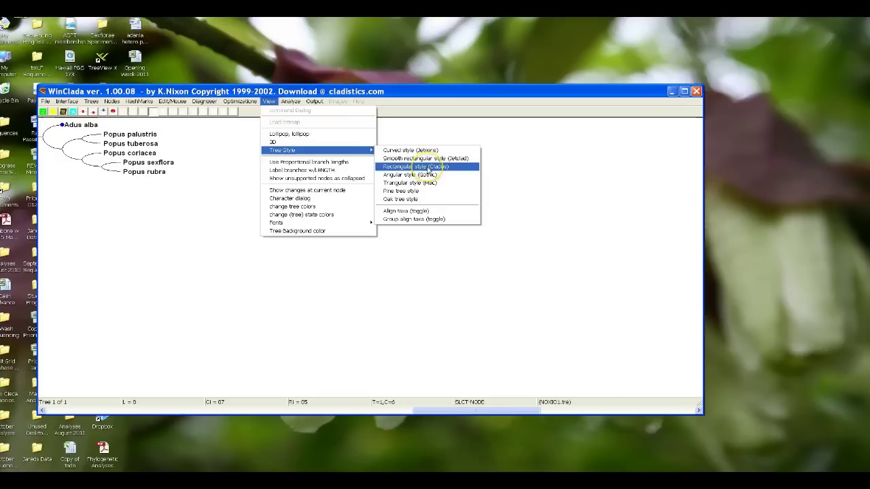
click(427, 168)
click(269, 100)
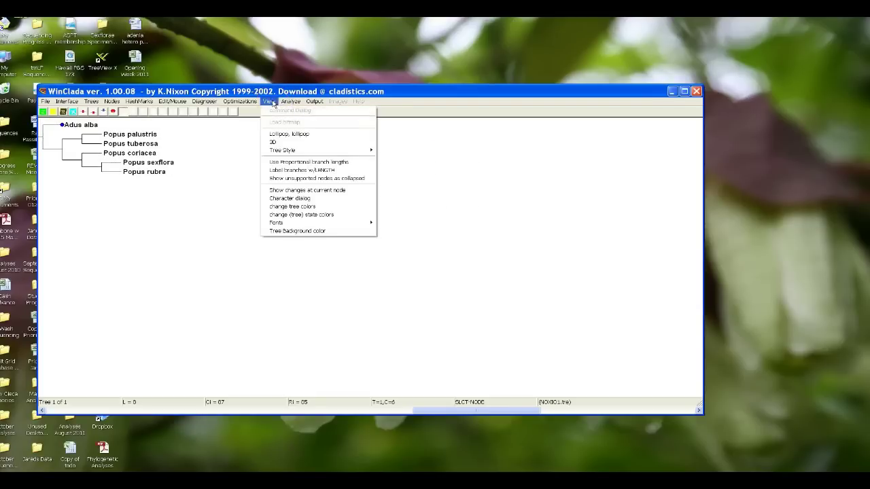
mouse_move(317, 150)
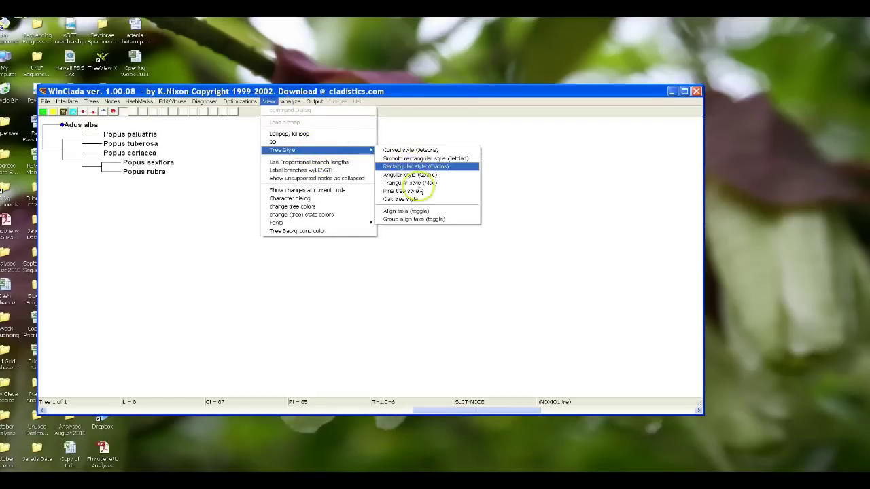
click(426, 214)
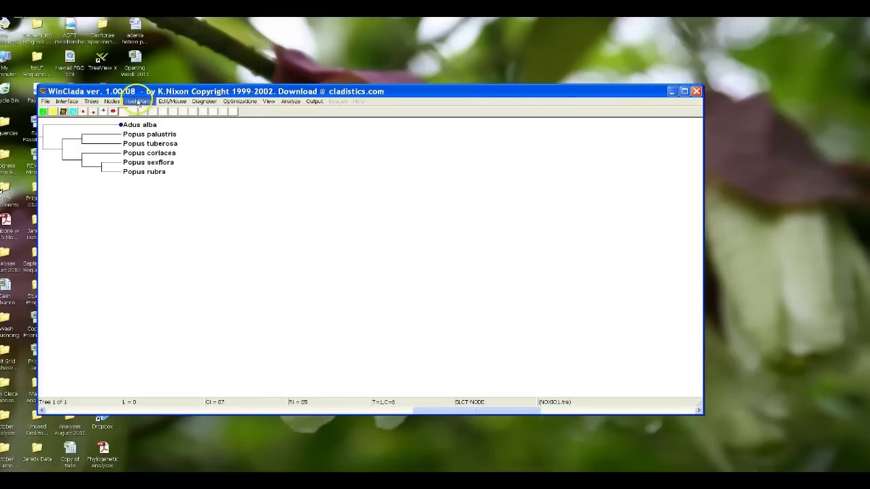
Choose HashMarks > Map Characters to show character changes on the branches.
click(138, 102)
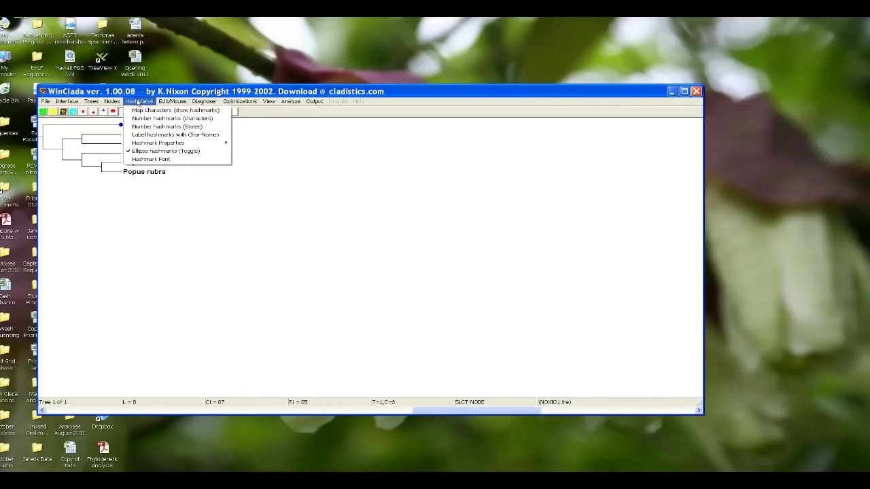
click(138, 110)
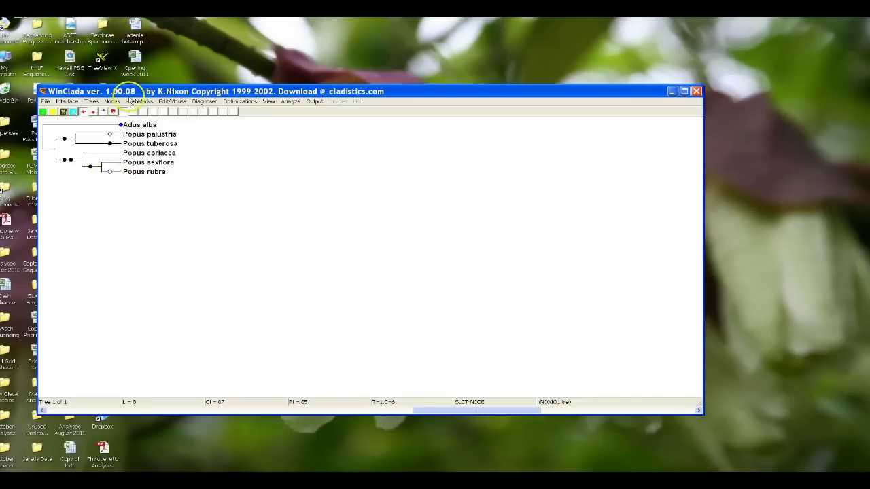
Number the hashmarks by character and select the node joining Popus sexflora and rubra.
click(140, 102)
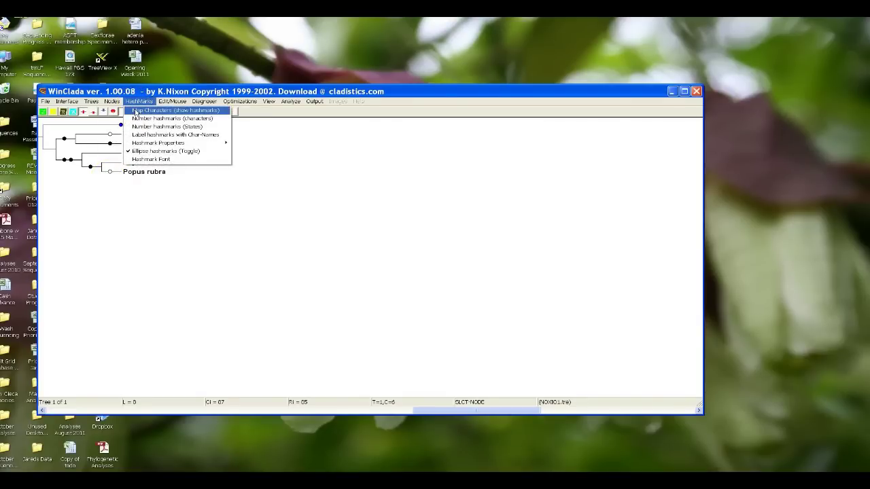
click(138, 118)
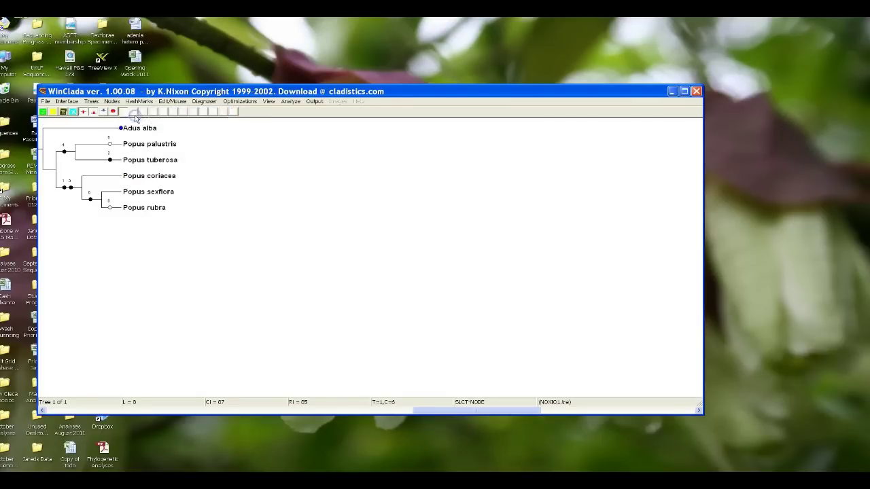
click(88, 197)
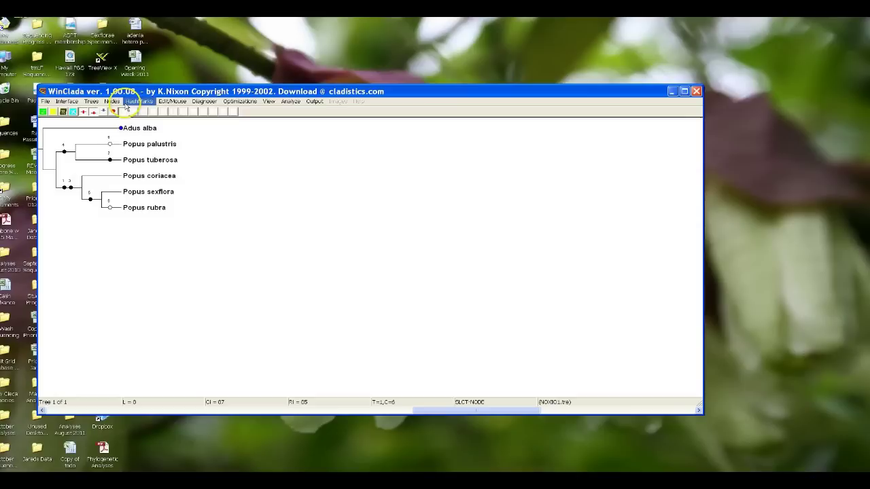
click(132, 103)
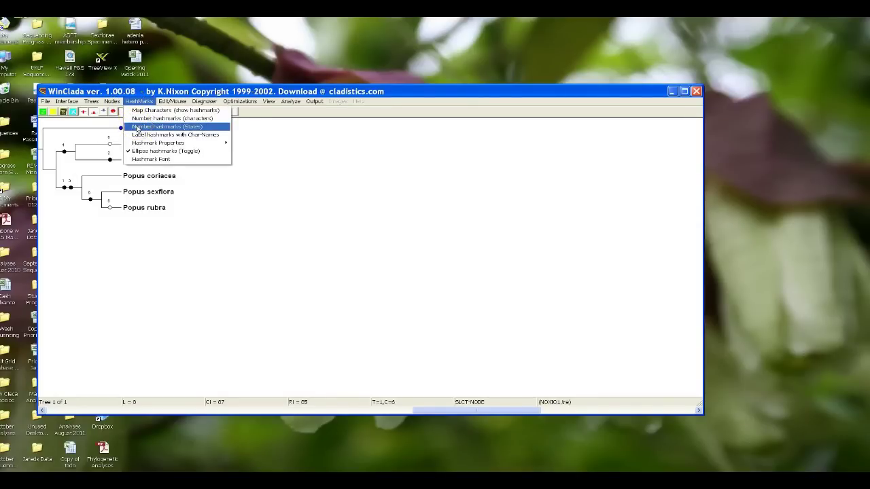
Turn on Number hashmarks (States) so state changes like 0 > 1 show under each character number.
click(138, 127)
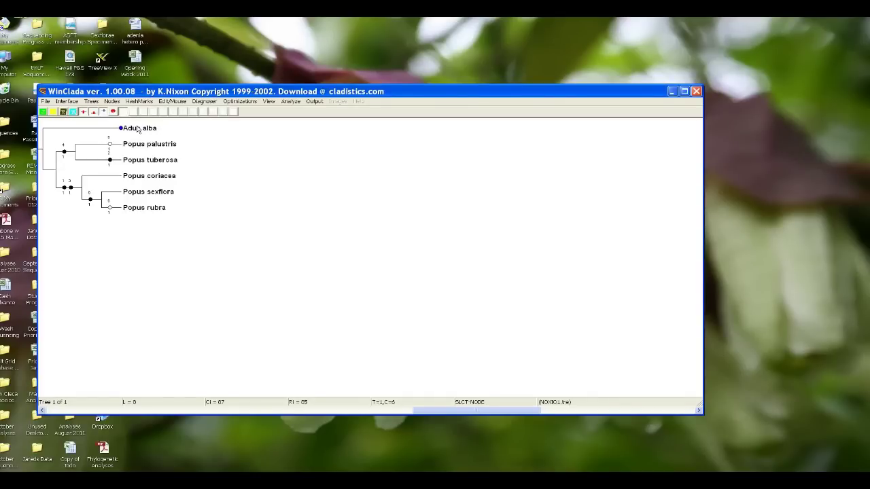
click(137, 101)
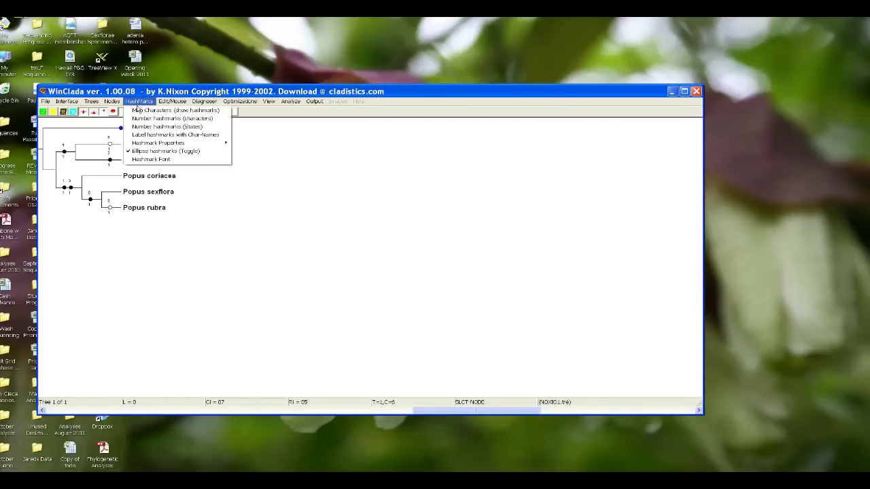
click(138, 129)
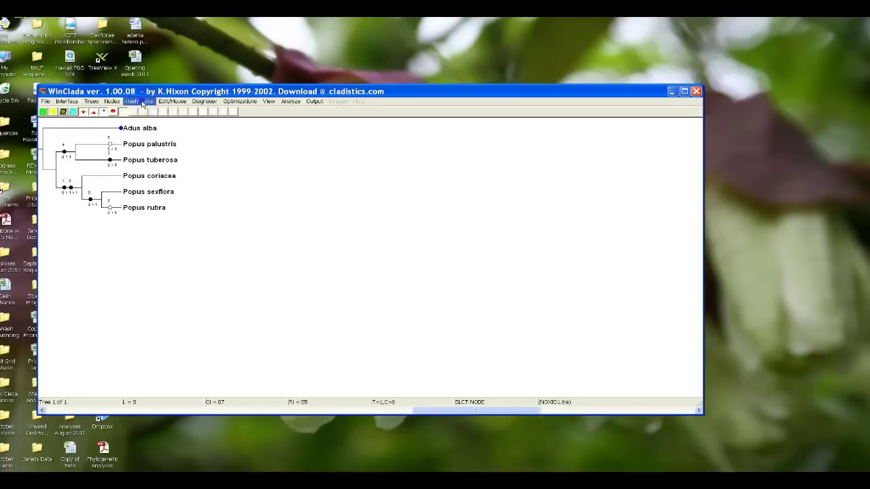
Pick a new font in Hashmark Font and apply it to the hashmark labels.
click(139, 101)
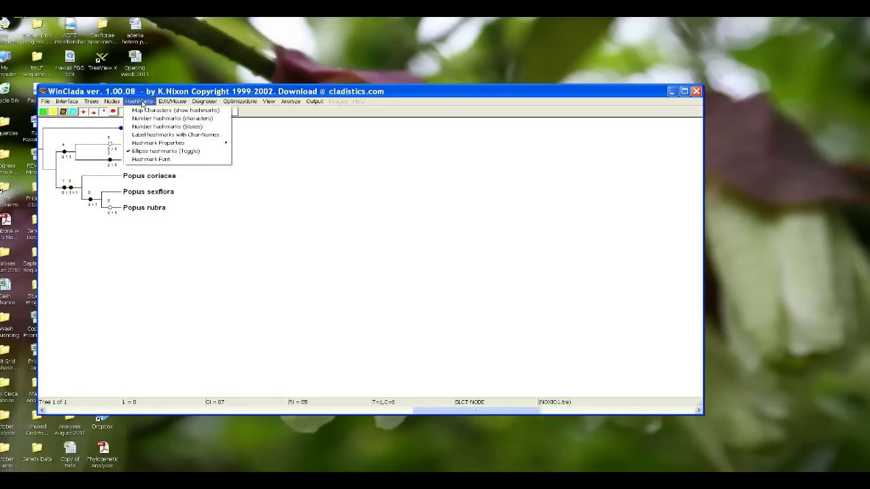
click(148, 161)
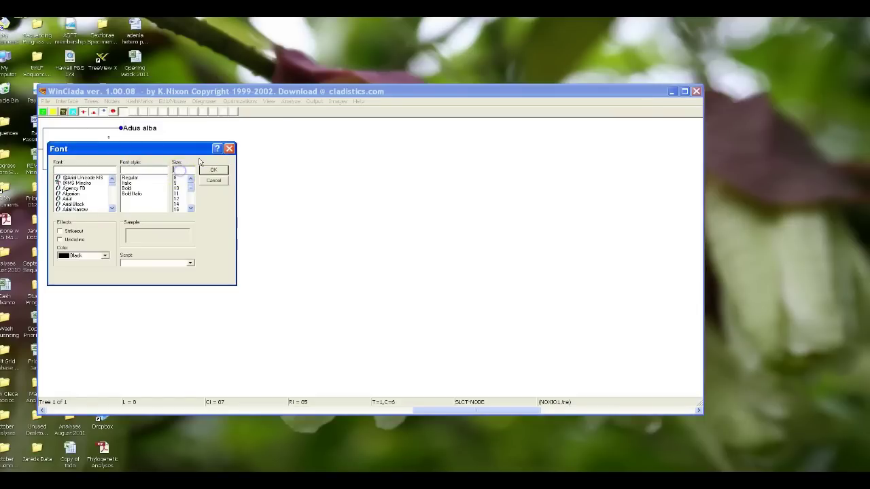
click(215, 169)
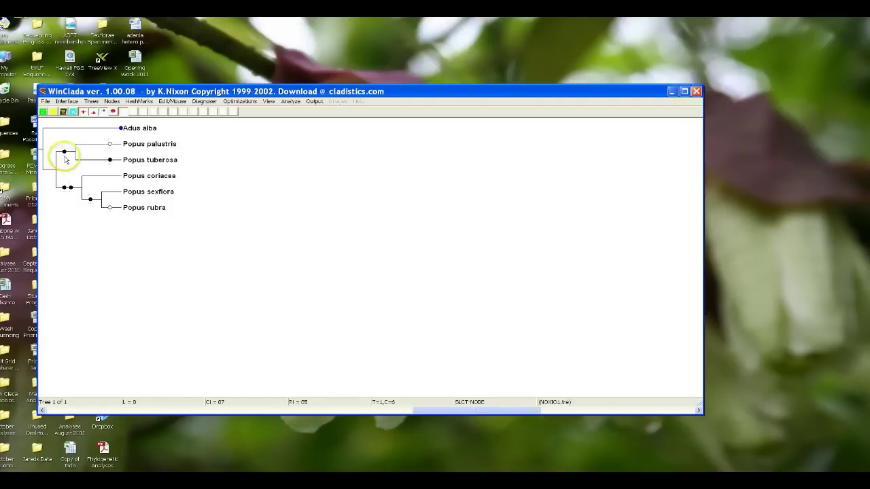
Export the tree as the enhanced metafile 'Test Morphology', then minimize WinClada.
click(47, 102)
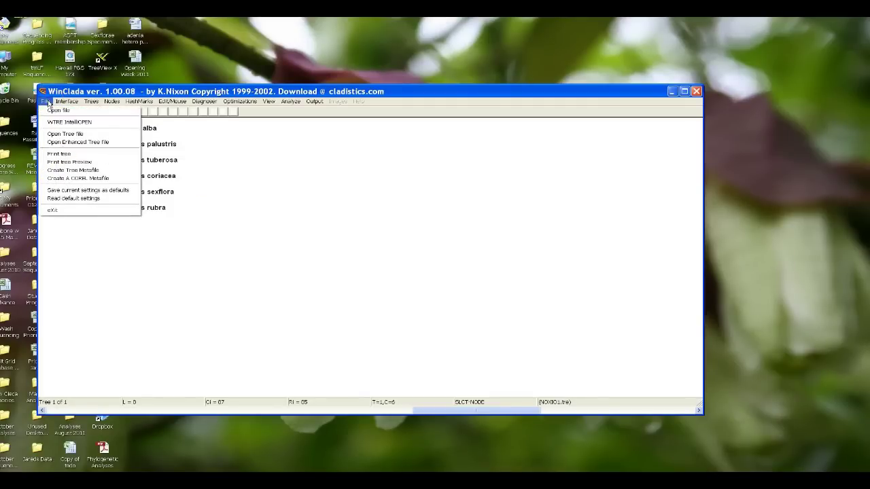
click(79, 172)
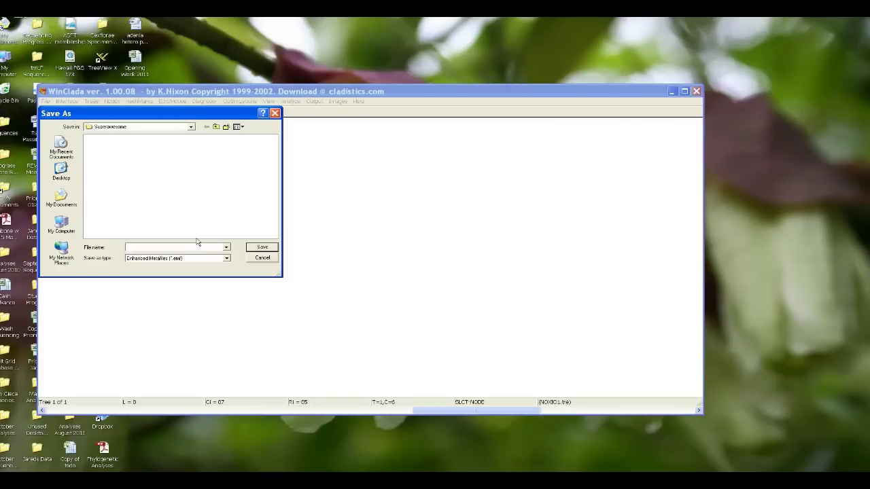
text(st Morphology)
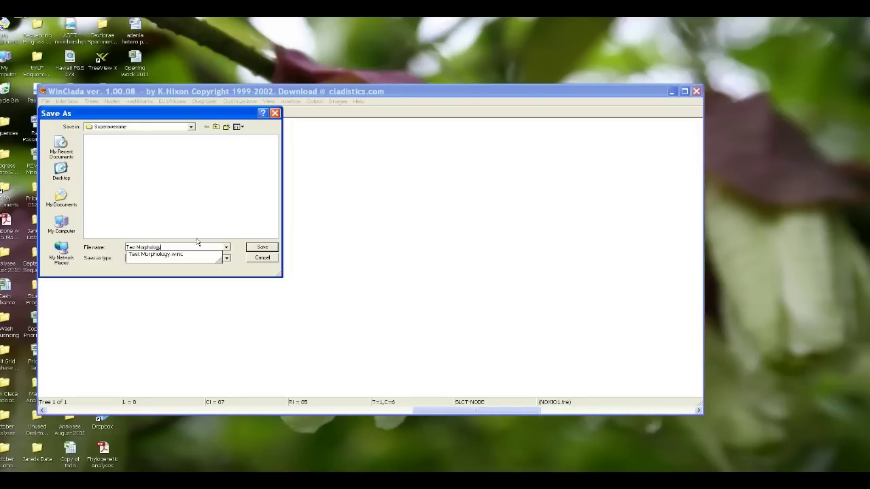
click(246, 196)
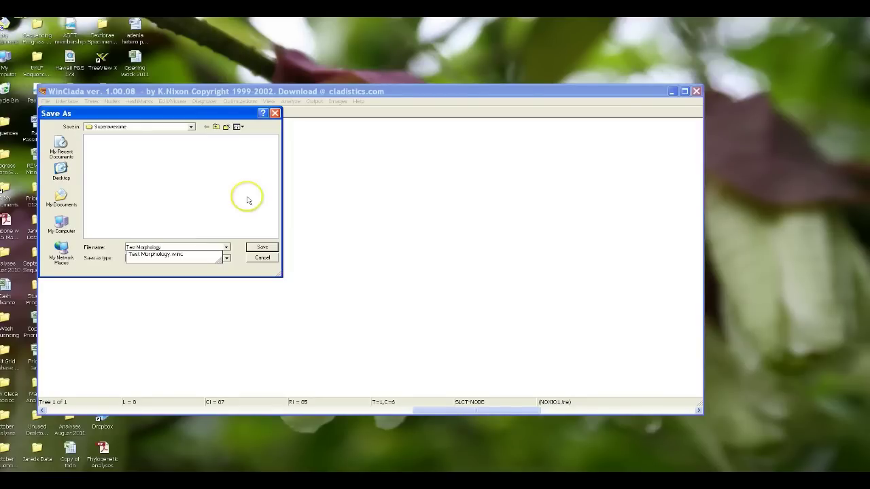
click(271, 251)
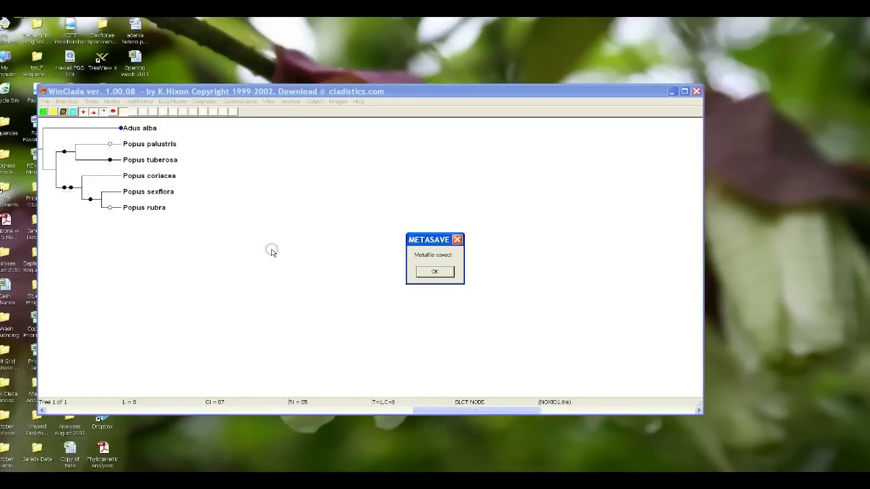
click(435, 271)
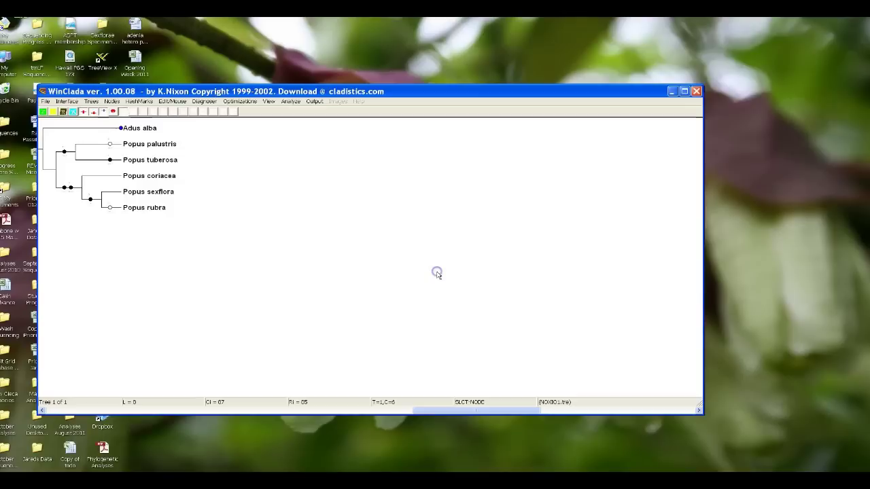
click(672, 92)
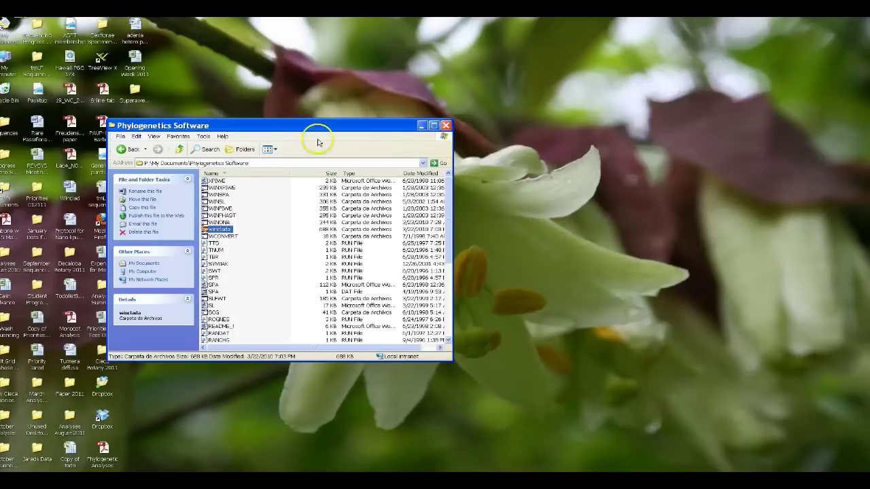
Close the Phylogenetics Software folder and open Test Morphology.emf from the Superawesome folder.
click(446, 126)
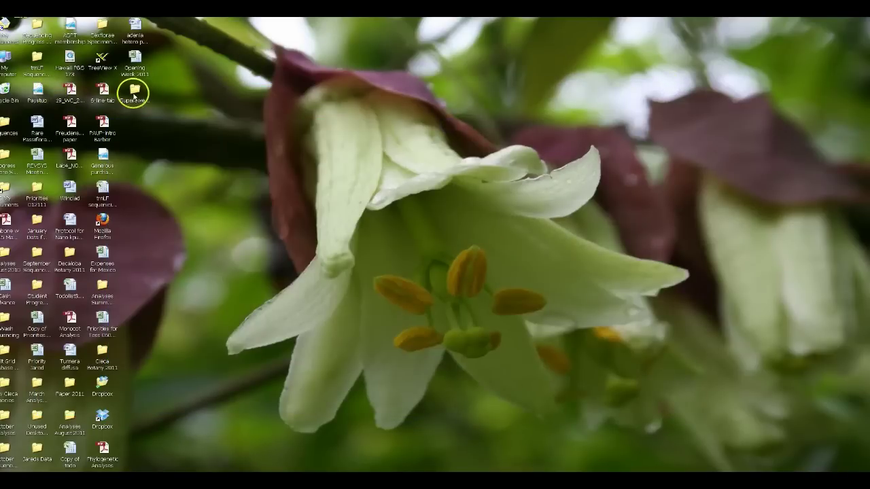
double_click(135, 95)
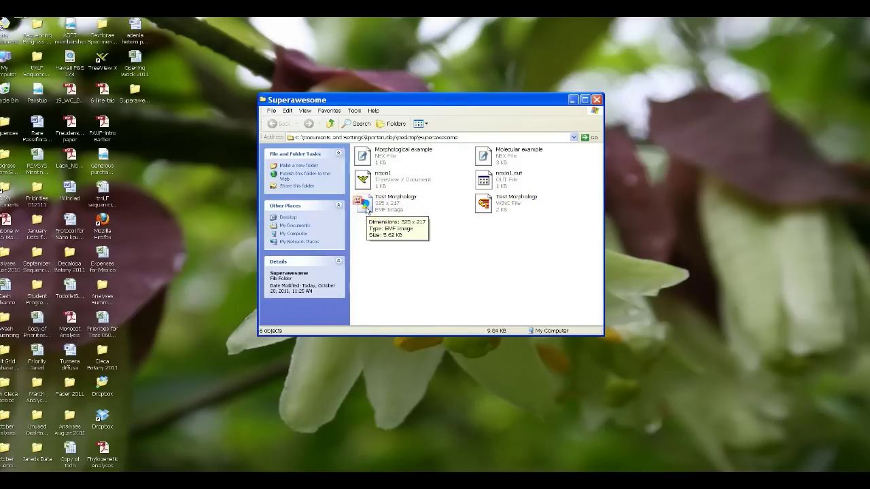
double_click(366, 206)
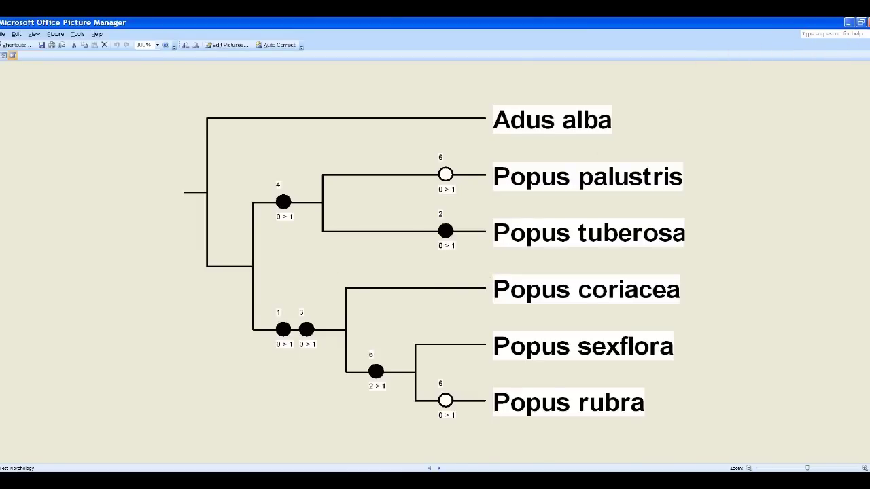
Close Picture Manager after viewing the Test Morphology tree image.
click(865, 22)
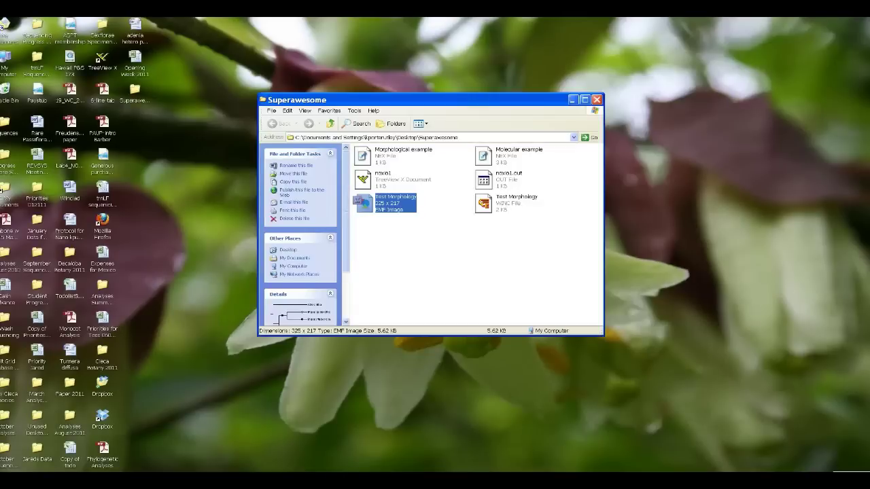
Close the Superawesome folder and exit the old WinClada session.
click(598, 101)
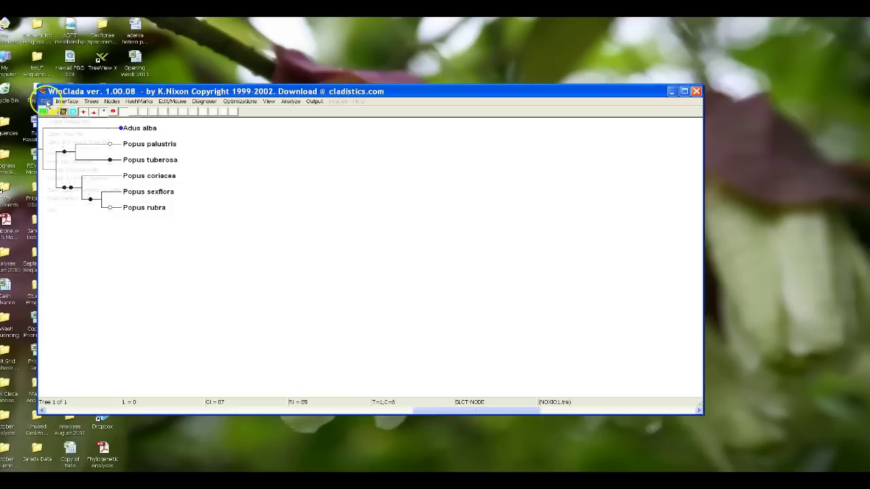
click(45, 101)
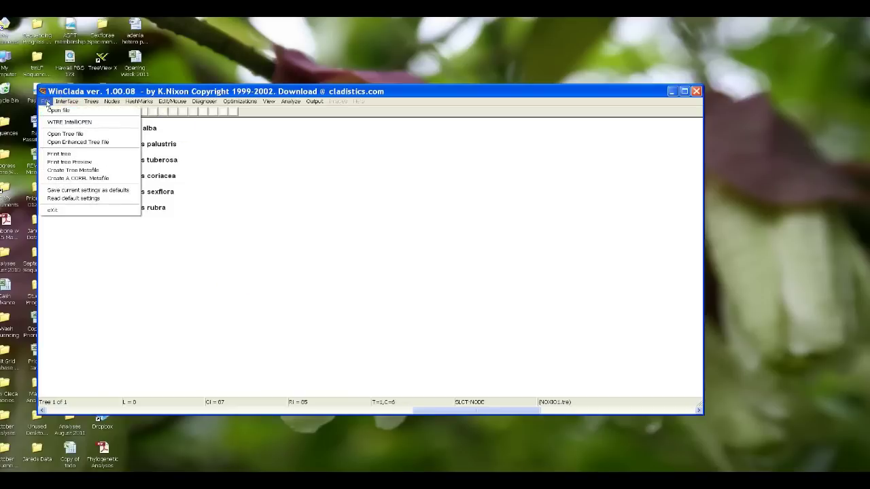
click(71, 209)
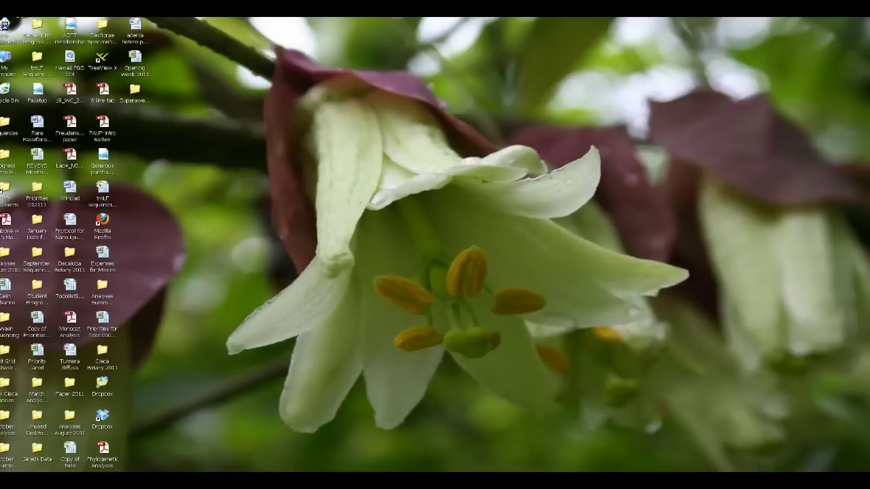
Relaunch winclada from My Documents > Phylogenetics Software.
double_click(4, 25)
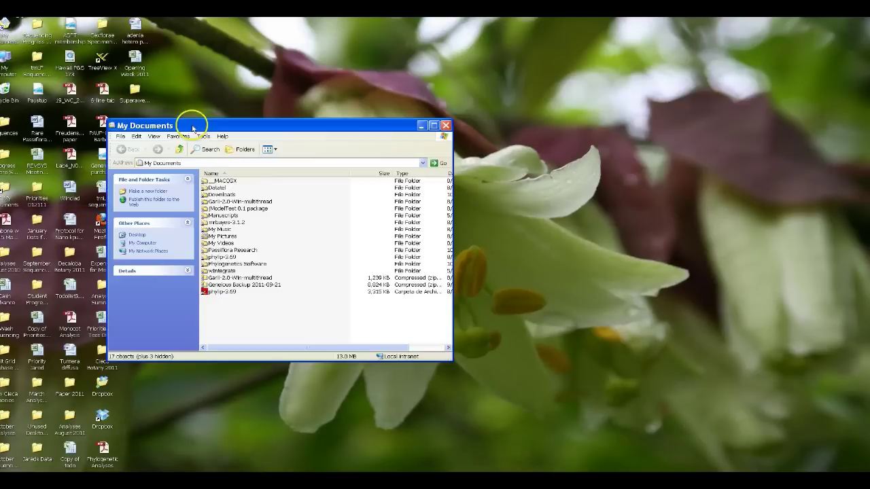
double_click(227, 262)
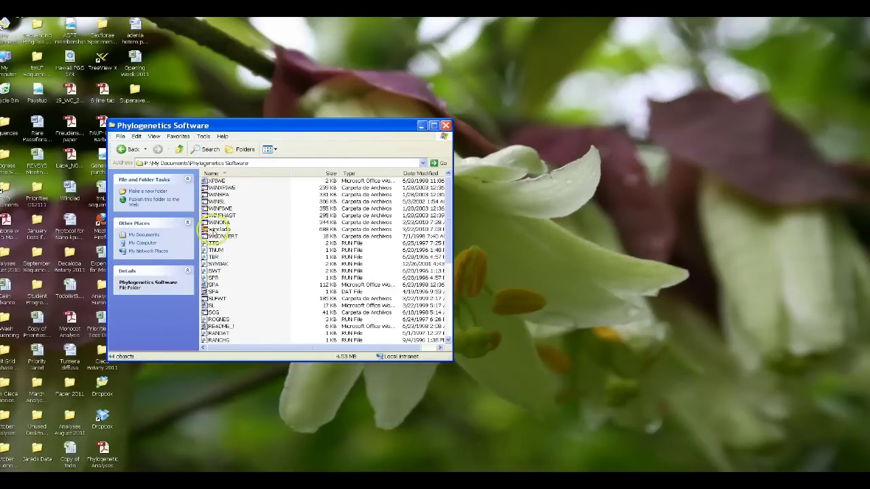
double_click(218, 231)
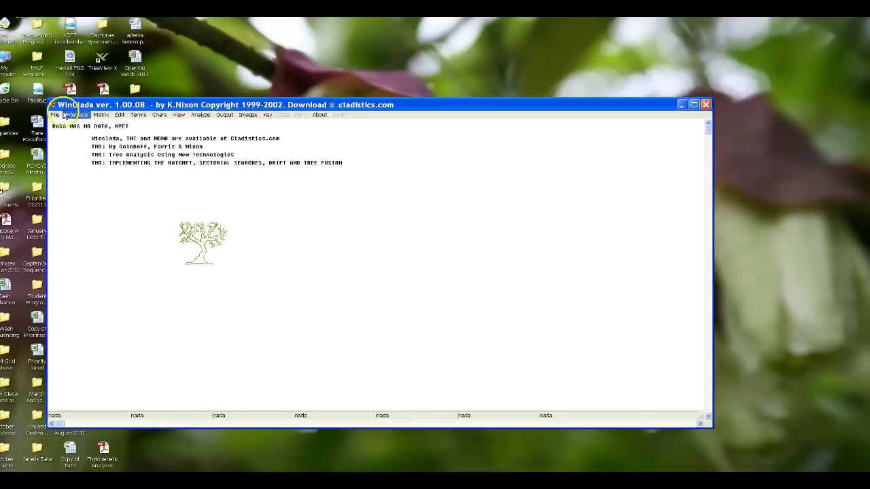
Open Molecular example.nex, a 6-taxon by 40-character DNA matrix.
click(54, 115)
click(58, 124)
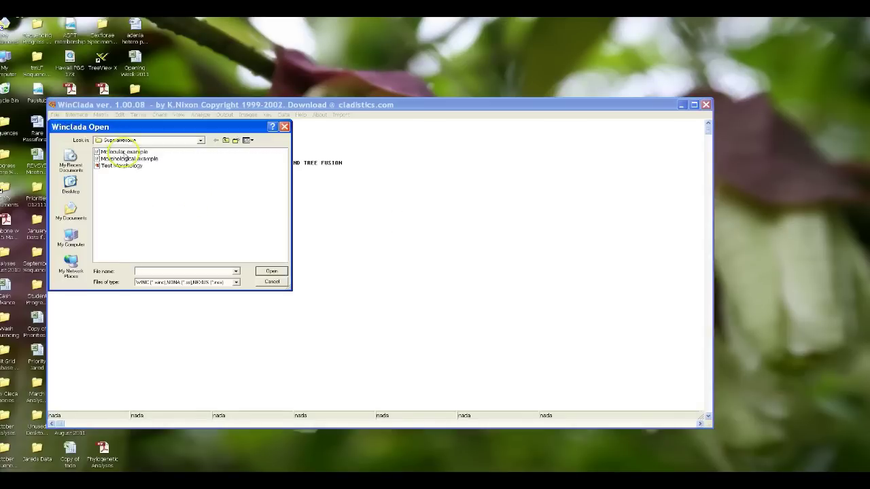
click(124, 152)
click(272, 272)
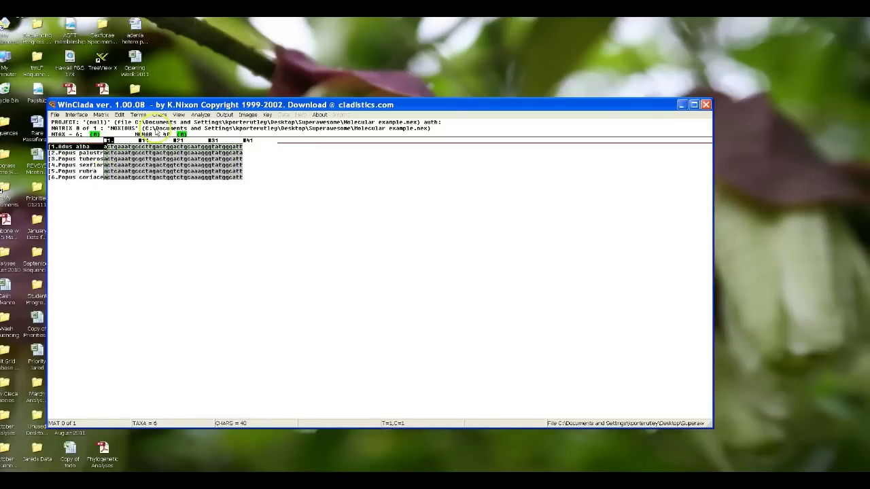
Convert the Molecular example matrix's 240 cells to numeric states.
click(180, 115)
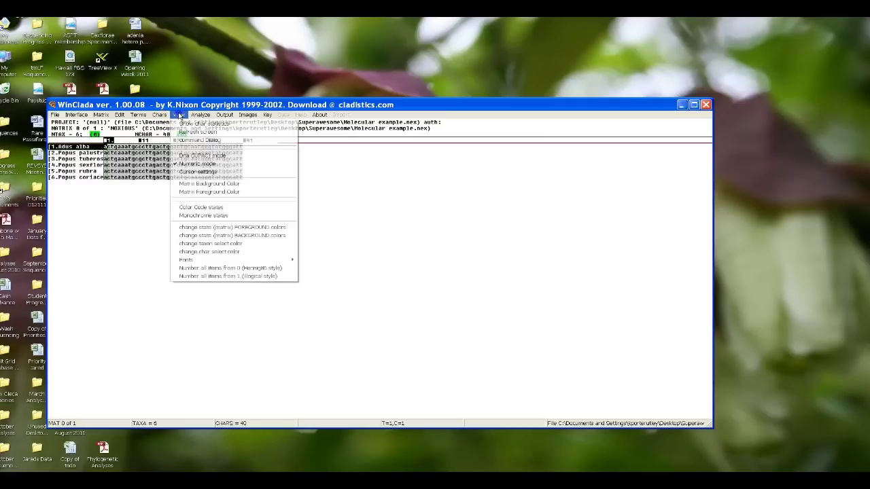
click(192, 156)
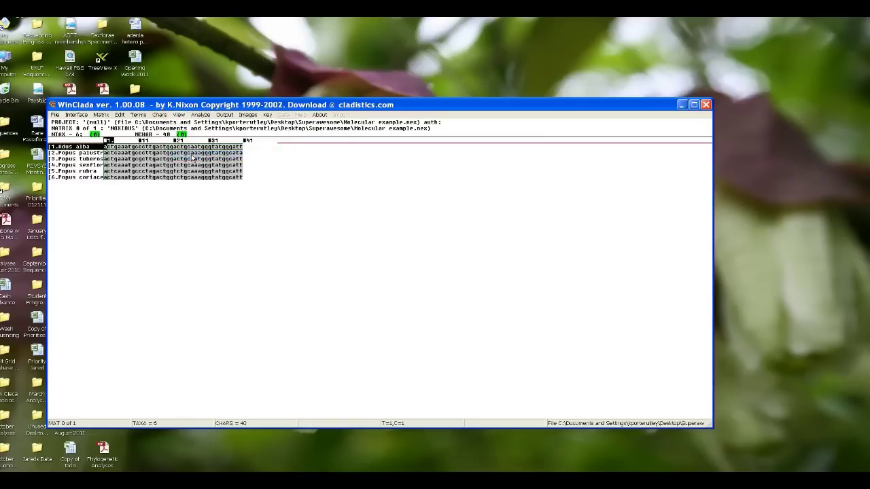
click(178, 115)
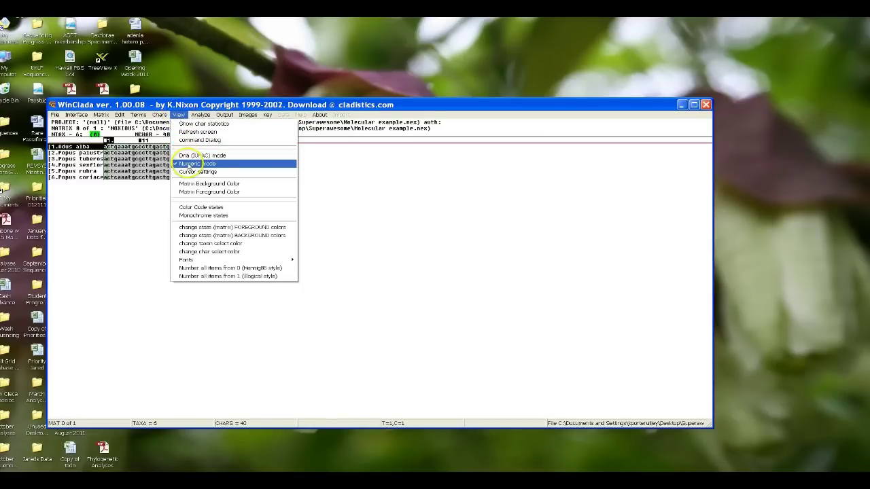
click(189, 158)
click(179, 115)
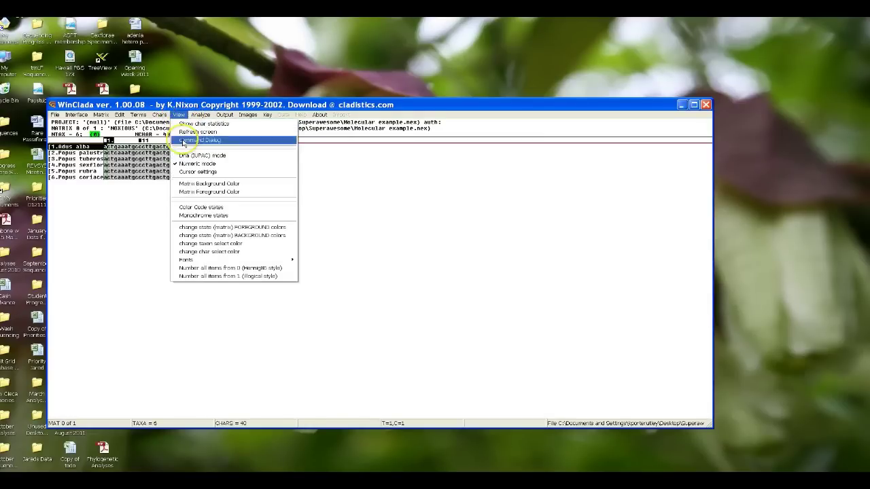
click(187, 165)
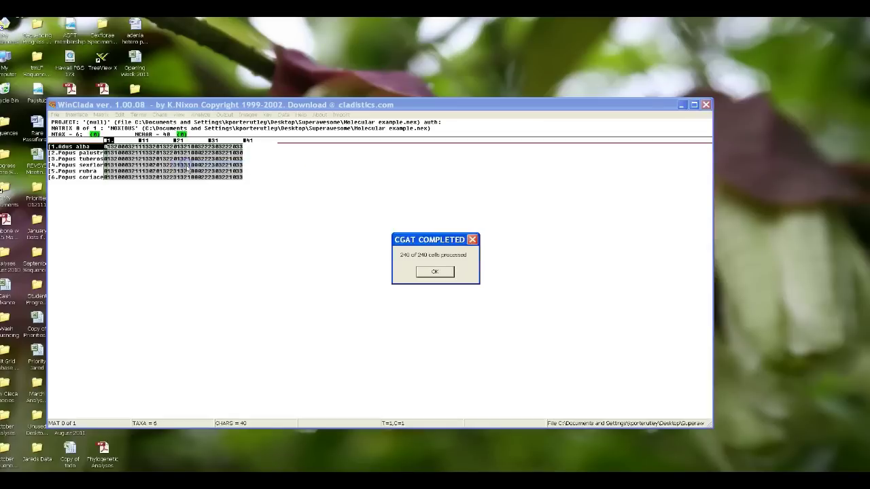
click(435, 269)
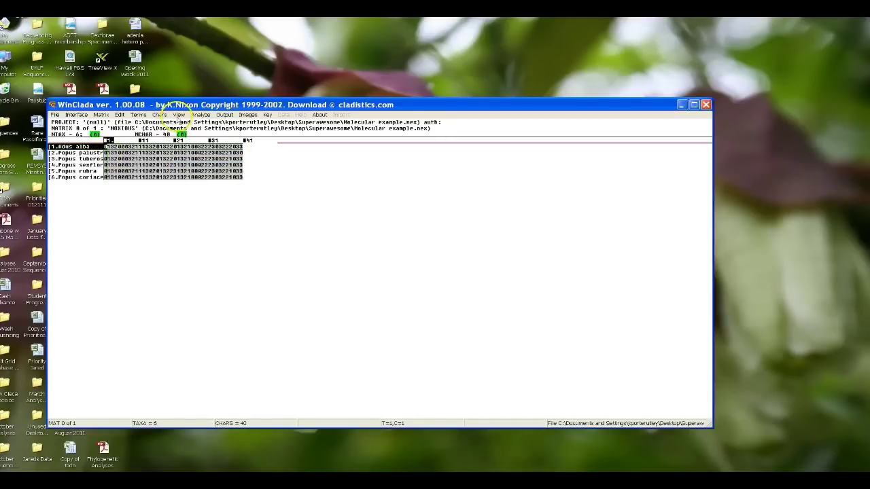
Convert the matrix back to DNA (CGAT) nucleotide letters.
click(179, 114)
click(202, 155)
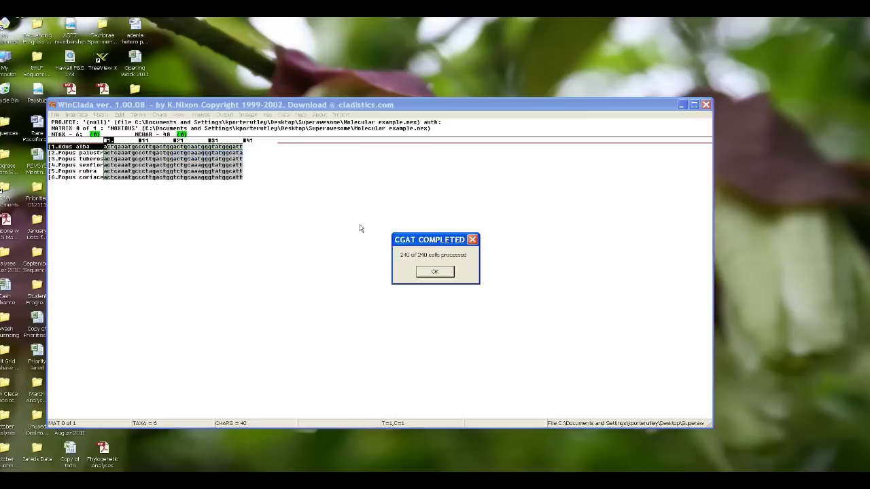
click(436, 273)
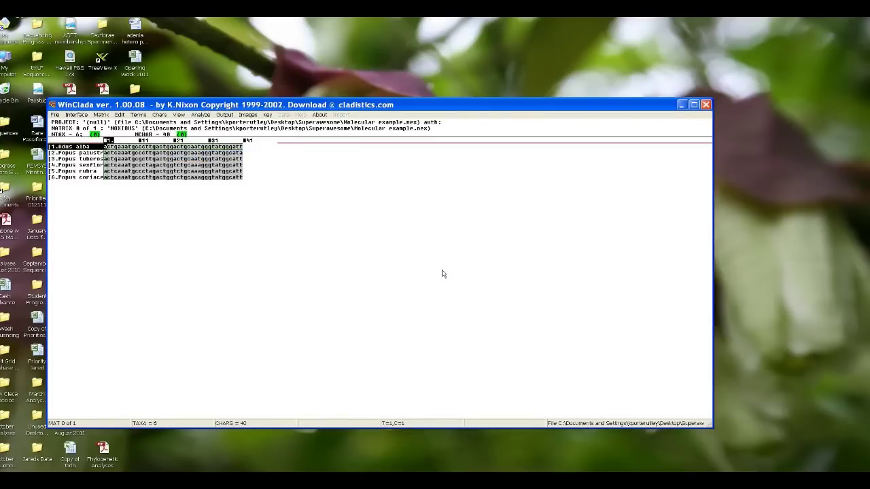
click(439, 272)
Run a heuristic Nona parsimony search, giving an Adus alba-rooted tree of length 7.
click(201, 114)
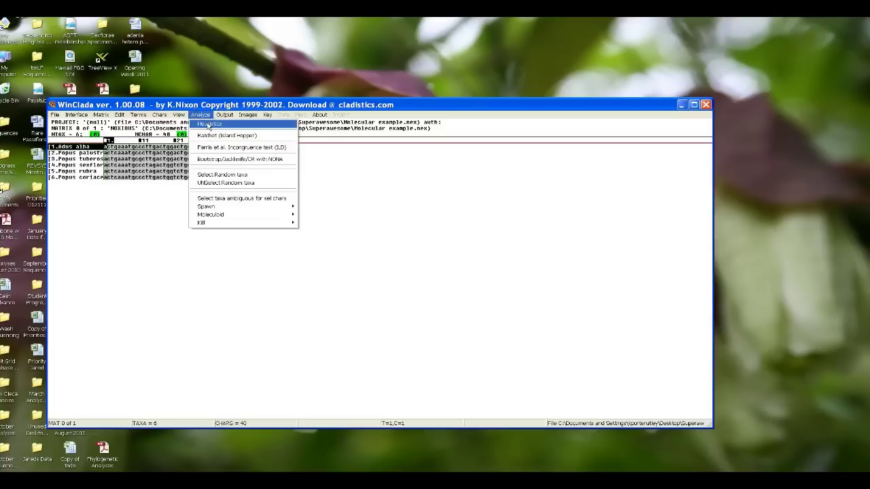
click(209, 121)
click(162, 232)
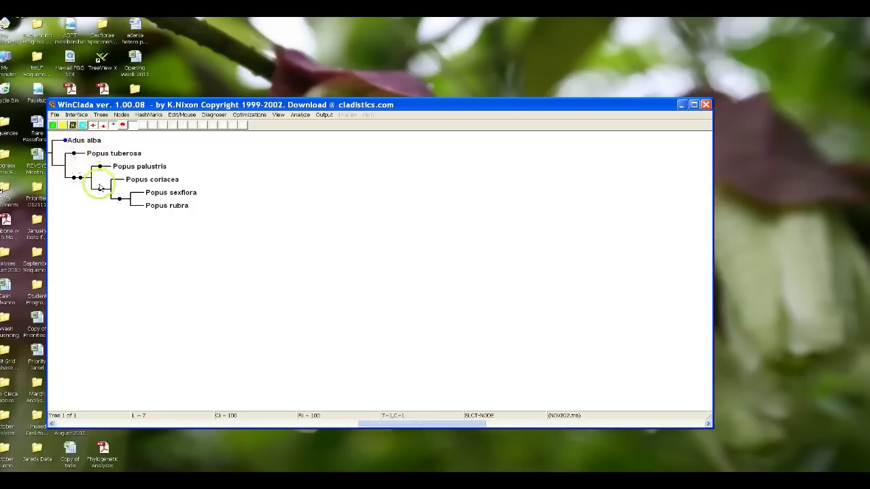
mouse_move(100, 189)
mouse_down()
mouse_move(116, 201)
mouse_move(77, 194)
mouse_move(78, 180)
mouse_move(89, 198)
mouse_up()
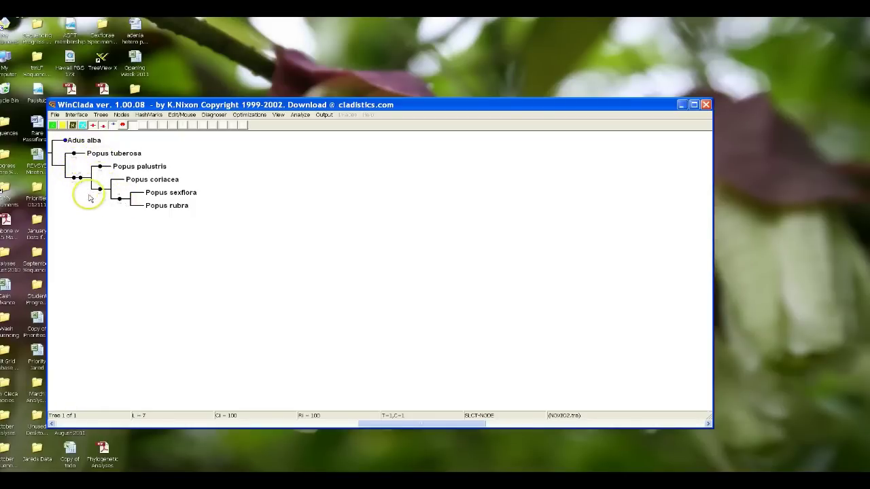
Align the taxon names in one column at the tree tips.
click(279, 115)
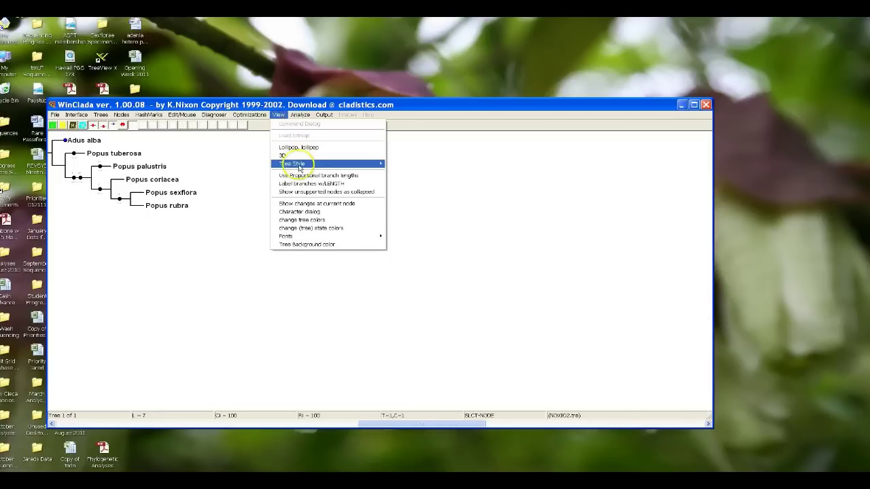
mouse_move(326, 163)
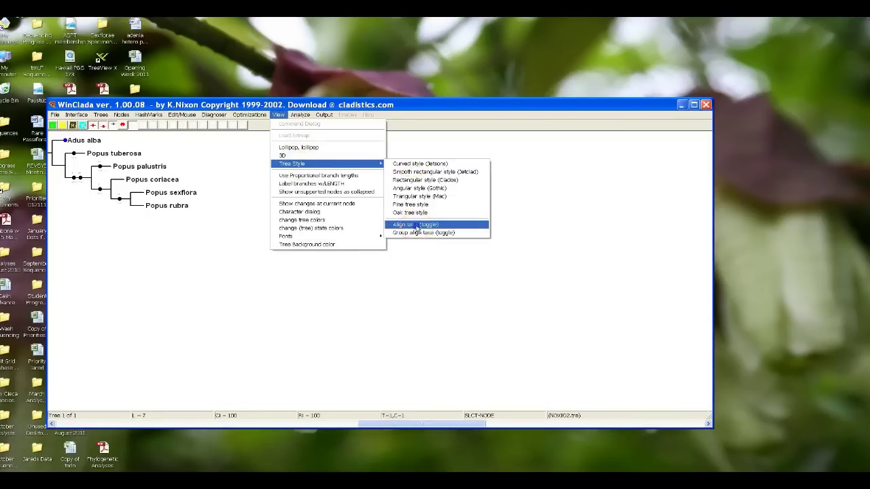
click(415, 225)
click(235, 153)
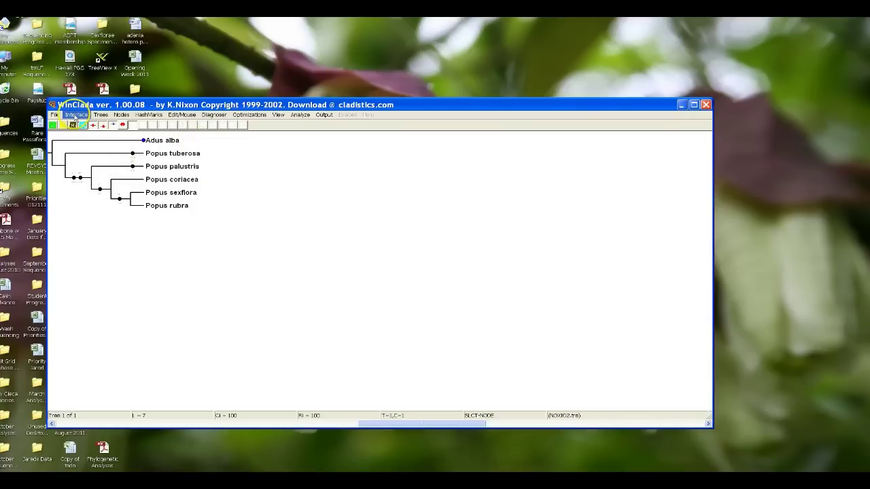
Switch to the matrix and save it with its trees as Test Molecular.winc.
click(76, 114)
click(78, 125)
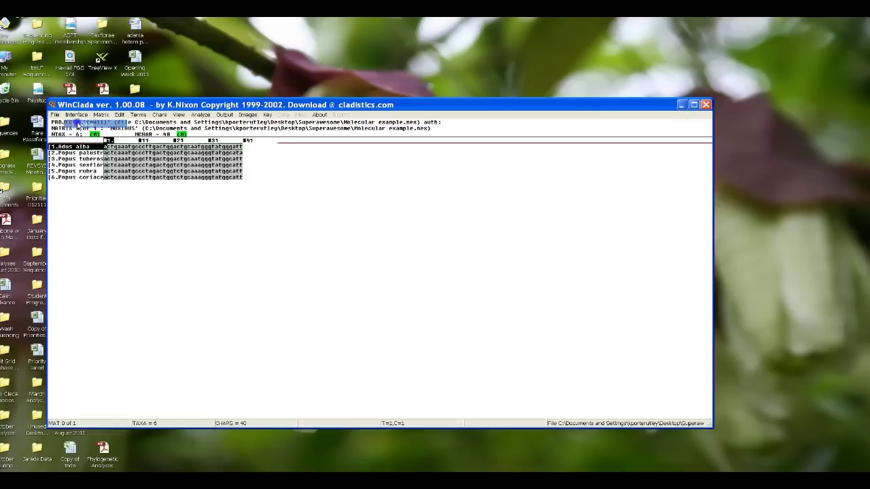
click(55, 115)
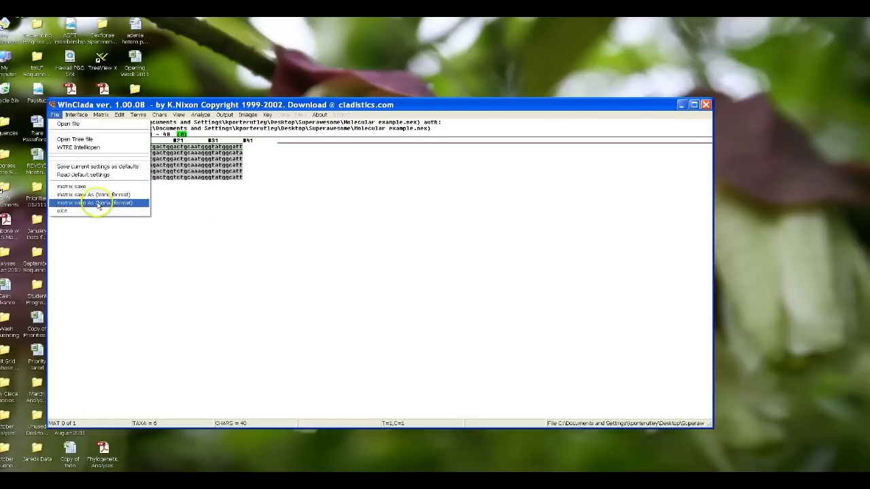
click(94, 195)
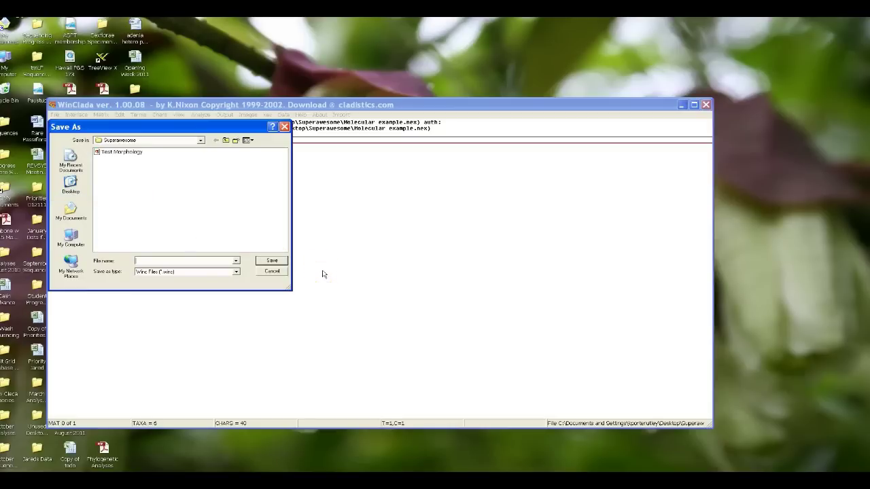
text(Test Molecular)
click(272, 261)
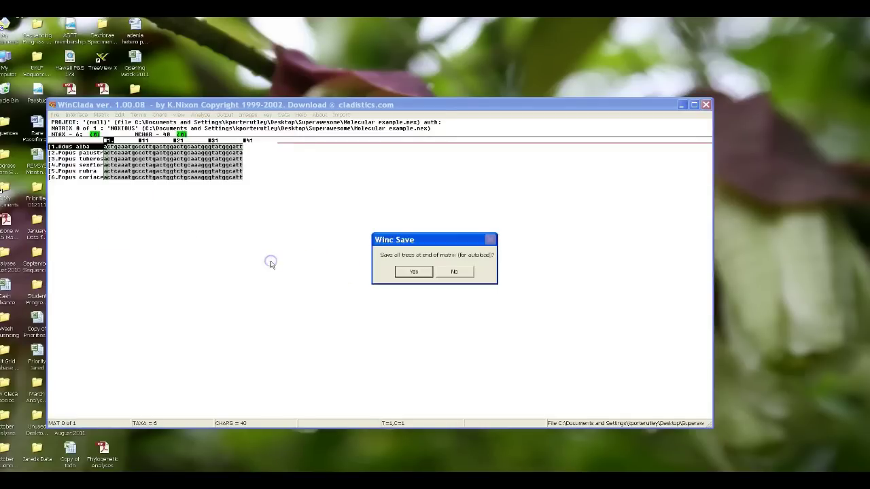
click(414, 271)
click(434, 273)
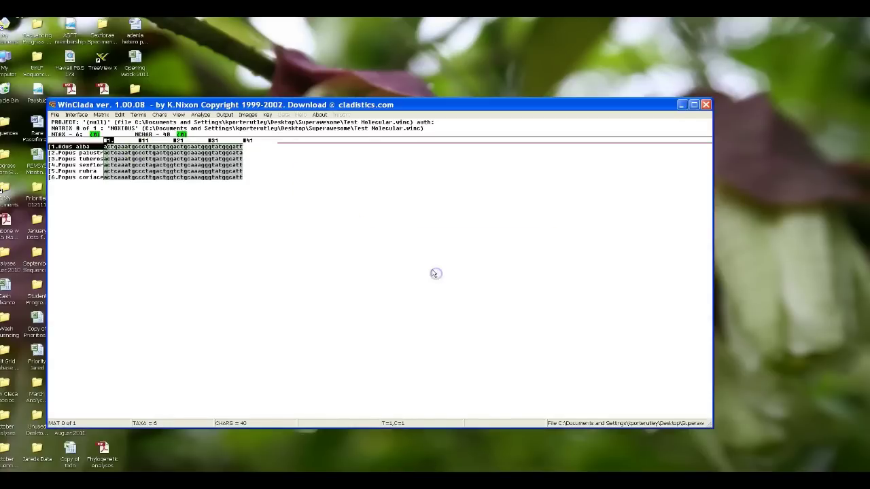
click(77, 114)
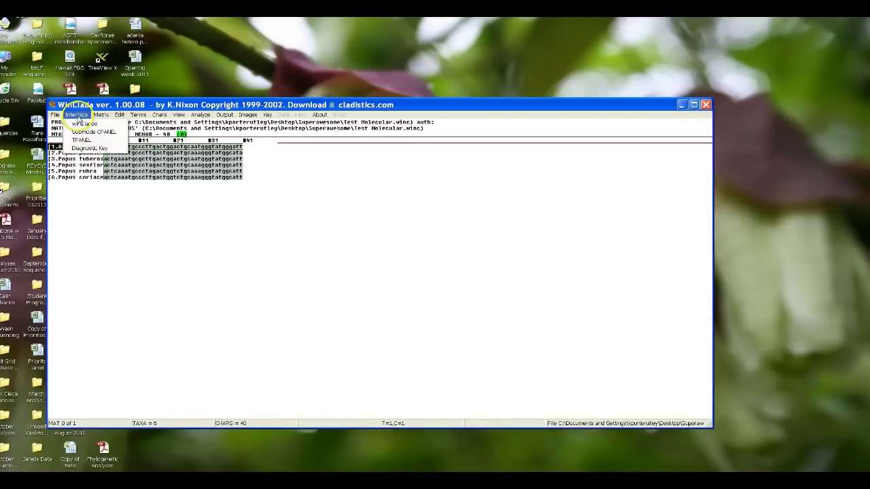
Export the tree window as an enhanced metafile named Test Molecular.emf.
click(82, 128)
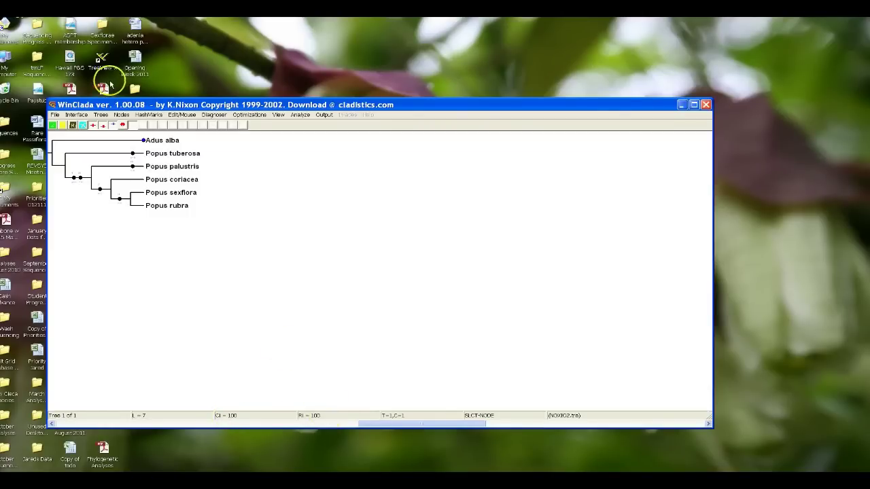
click(54, 114)
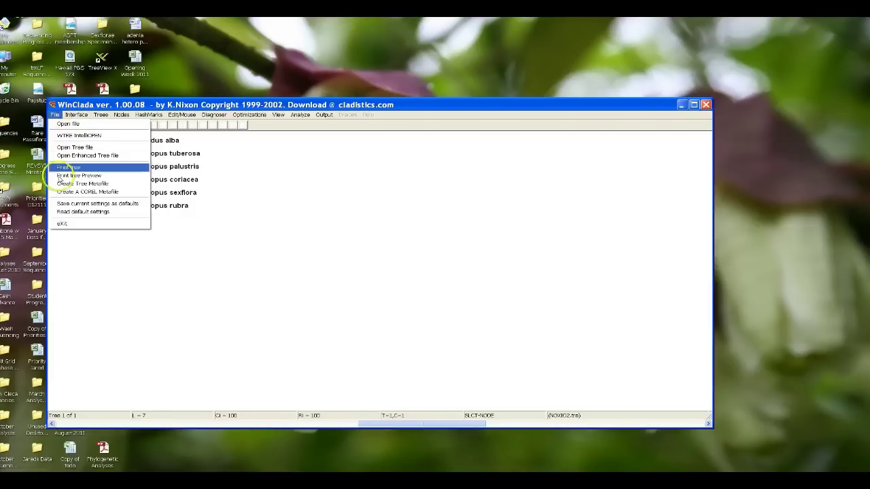
click(82, 183)
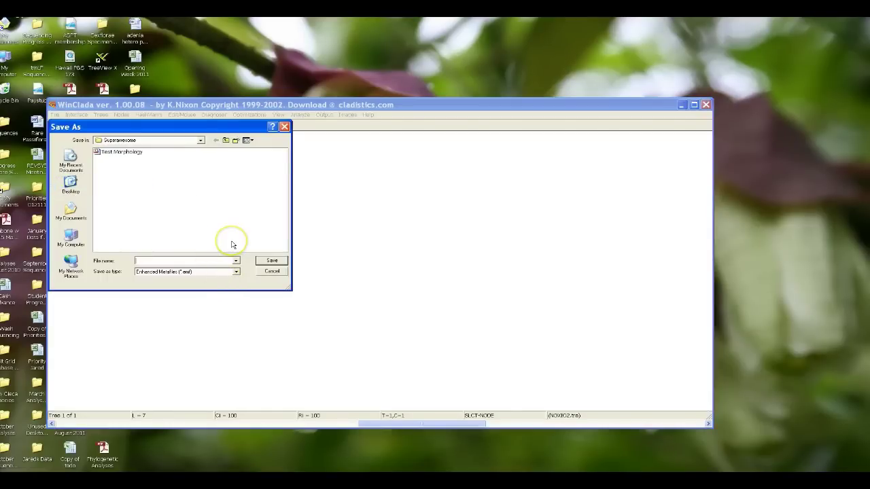
text(Test Molecular)
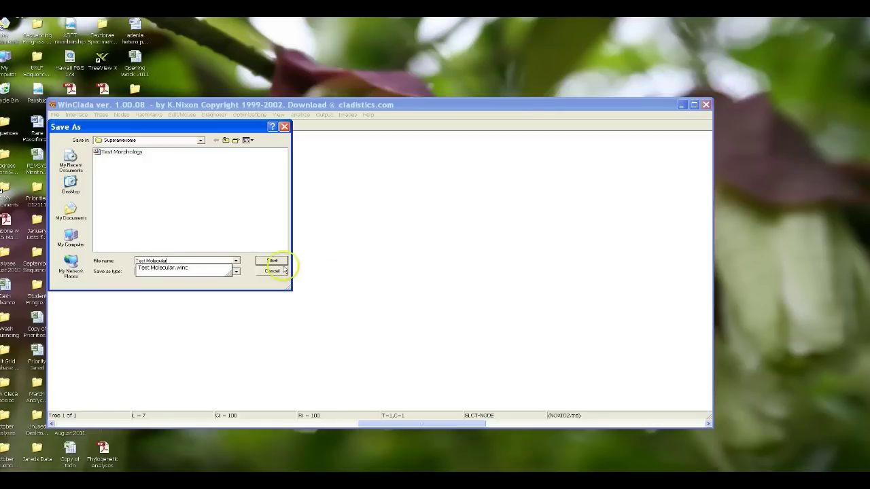
click(275, 261)
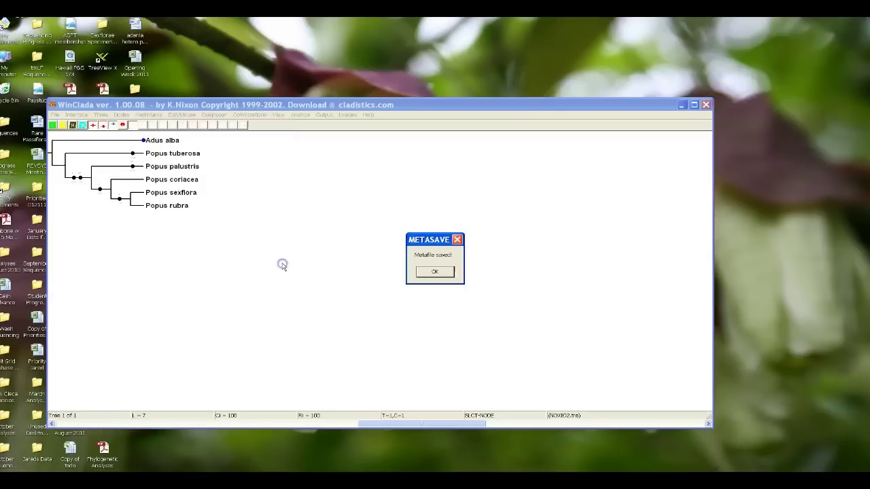
click(416, 270)
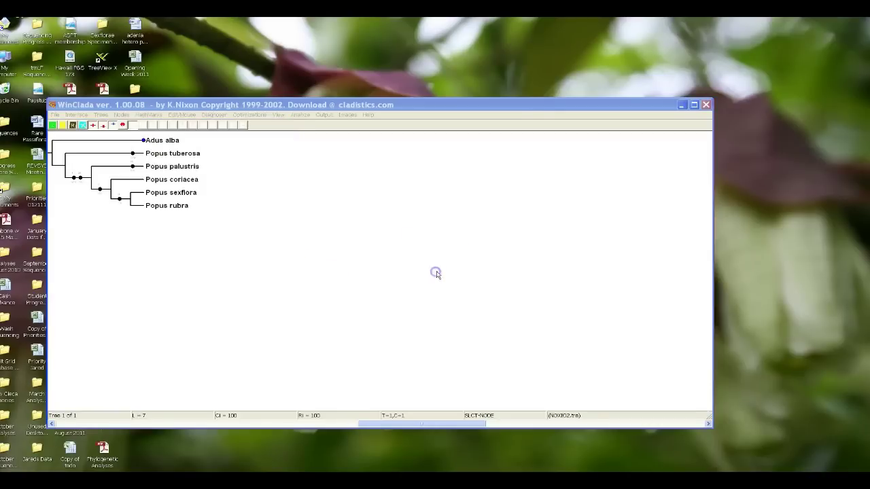
Minimize WinClada and open Test Molecular.emf from the Superawesome folder.
click(682, 105)
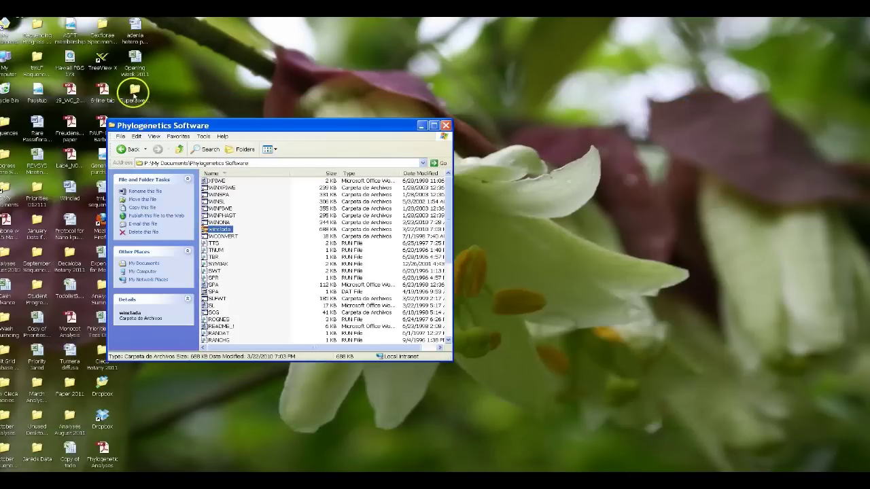
click(446, 125)
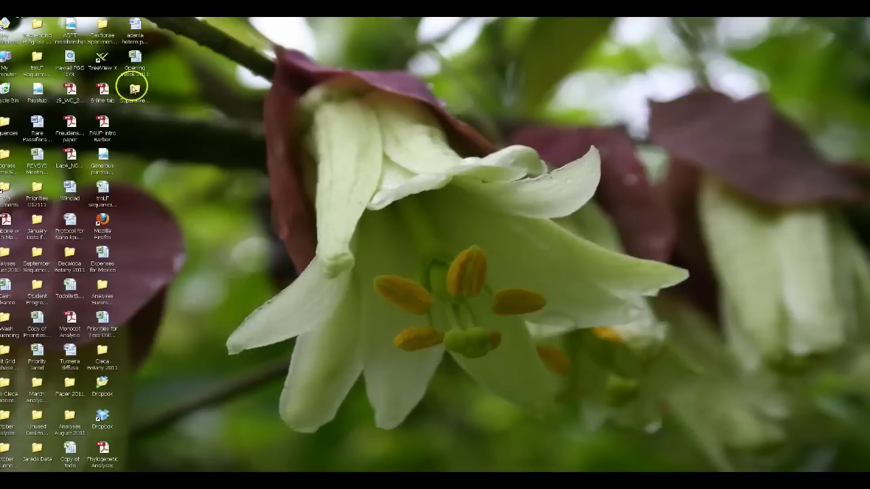
double_click(132, 90)
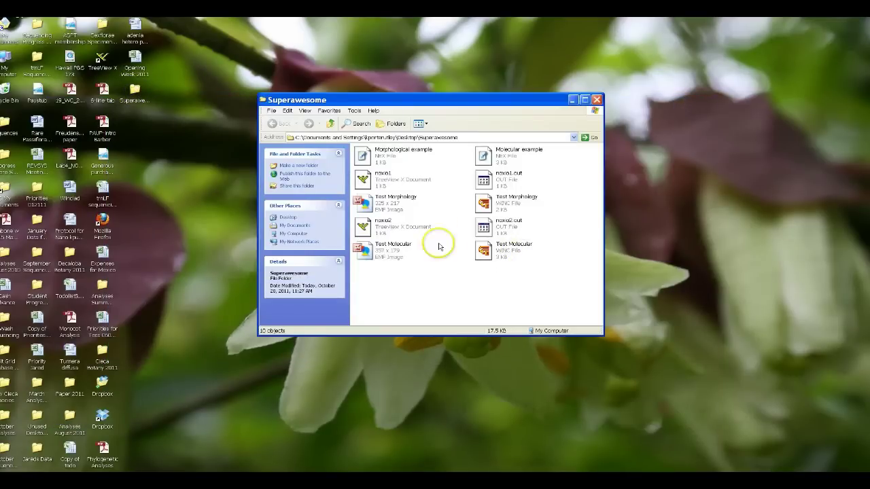
double_click(381, 253)
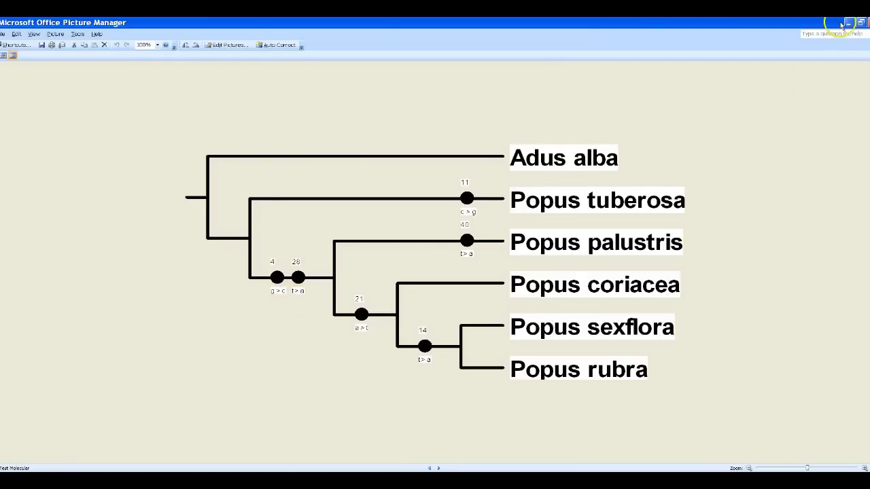
Close Picture Manager showing Test Molecular.emf and the Superawesome folder window.
click(865, 22)
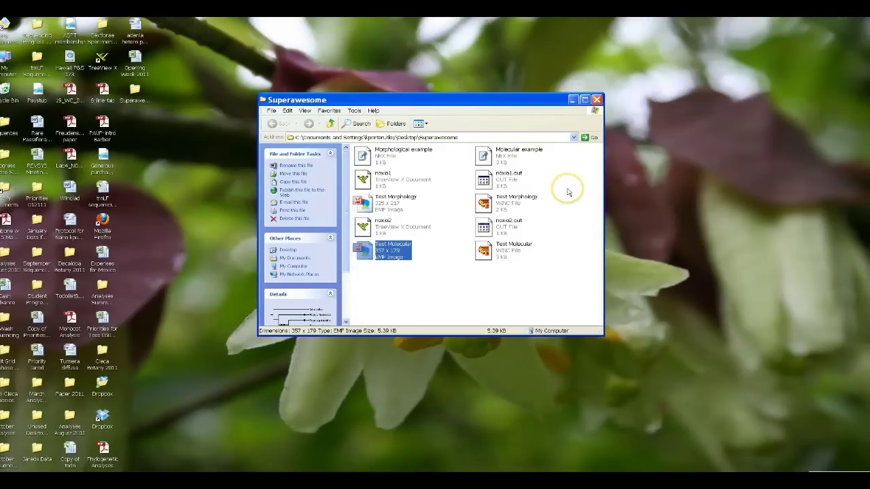
click(598, 101)
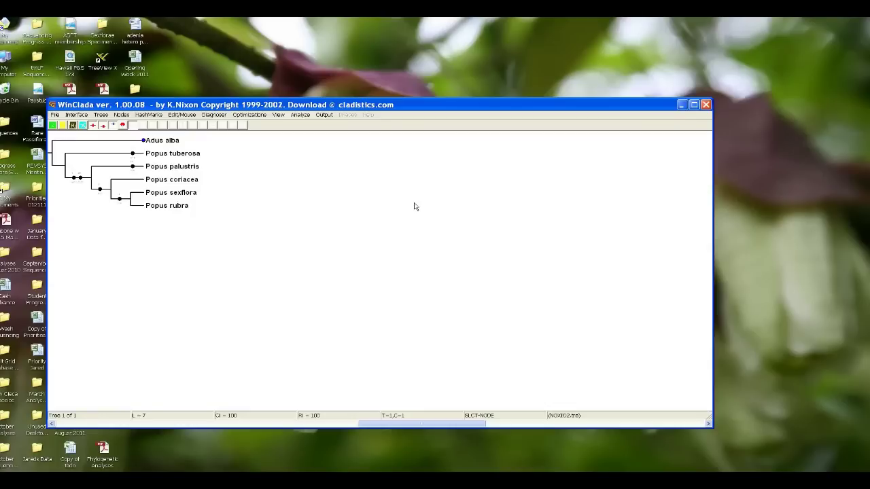
Restore the WinClada window showing the Adus alba-rooted tree, tree 1 of 1.
click(415, 199)
Calculate a strict consensus via Trees > Consensus Compromise, collapsing 0 nodes, as tree 2 of 2.
click(100, 115)
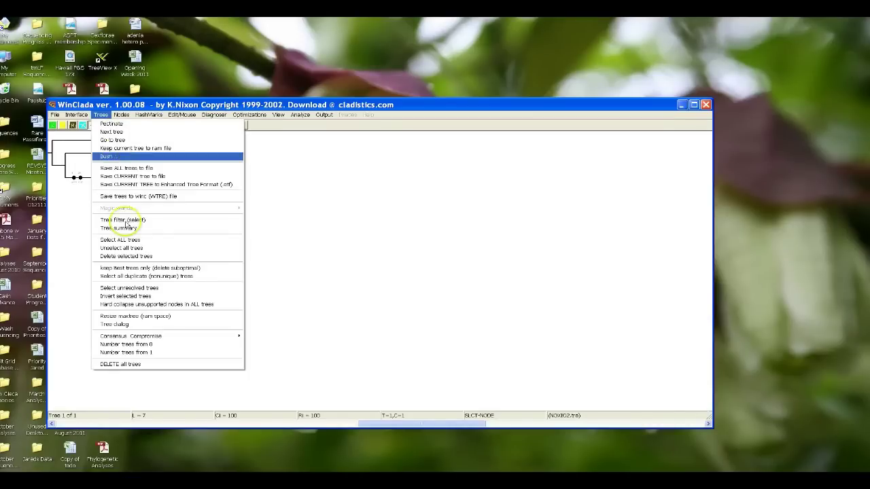
mouse_move(146, 338)
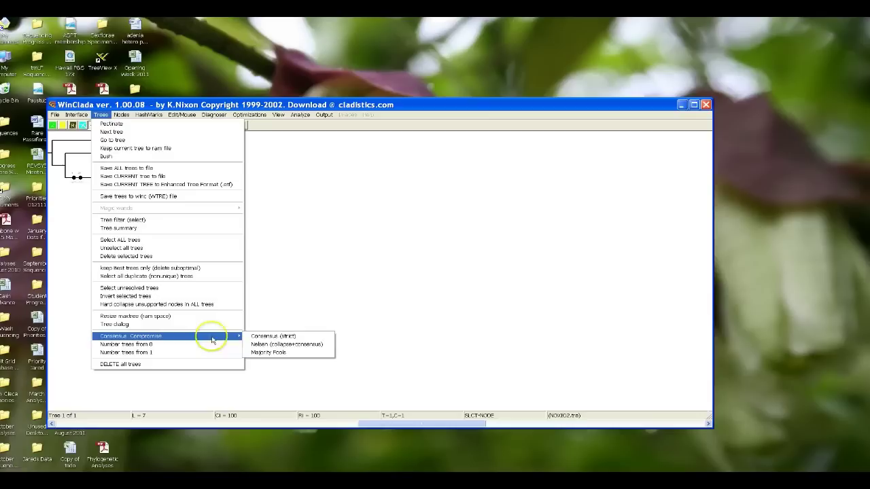
click(290, 339)
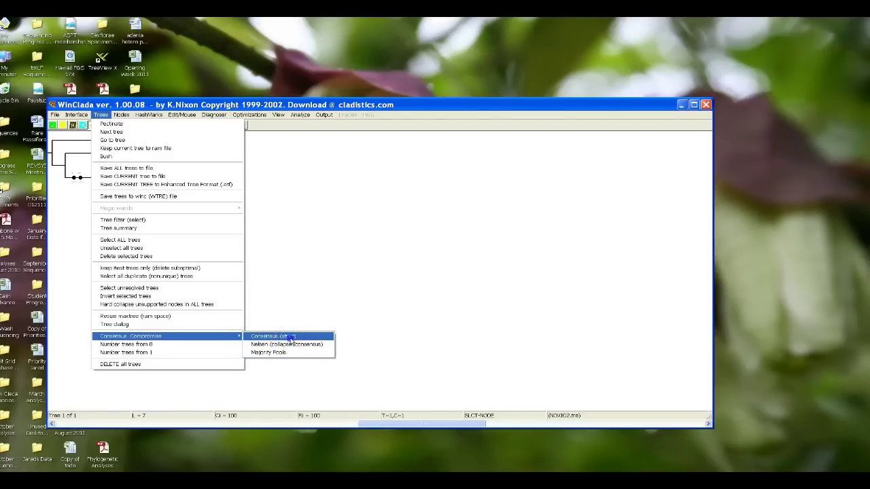
click(290, 338)
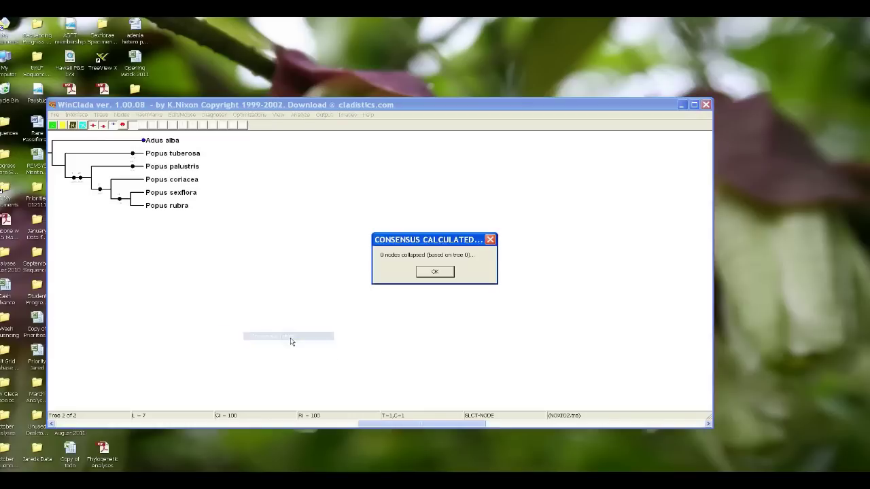
click(444, 271)
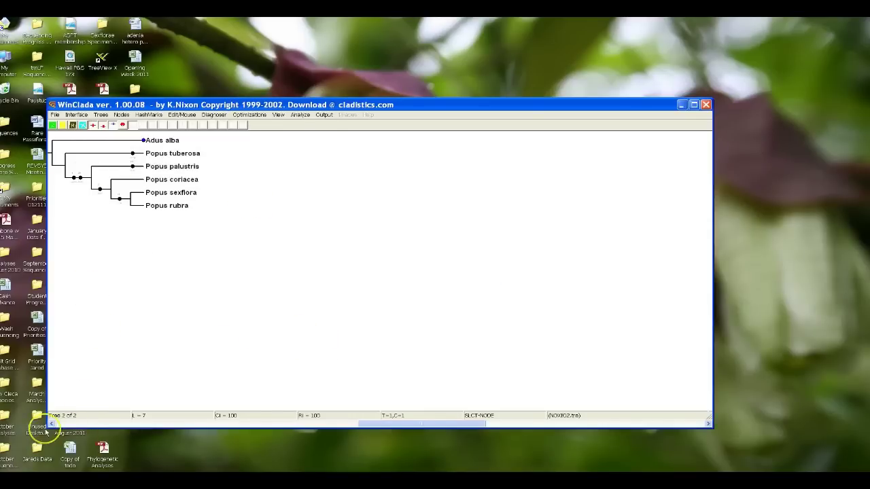